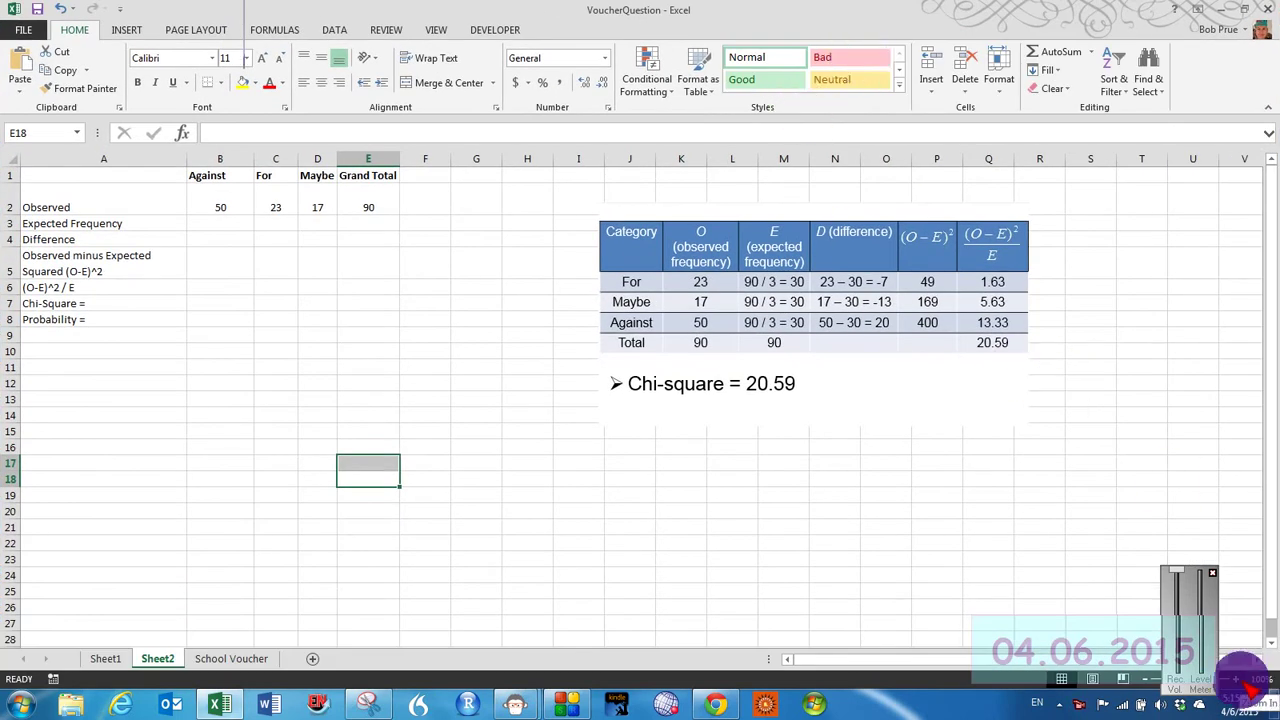
Enter an expected frequency of 30 for Against, For and Maybe in cells B3 to D3
click(1237, 680)
click(1237, 680)
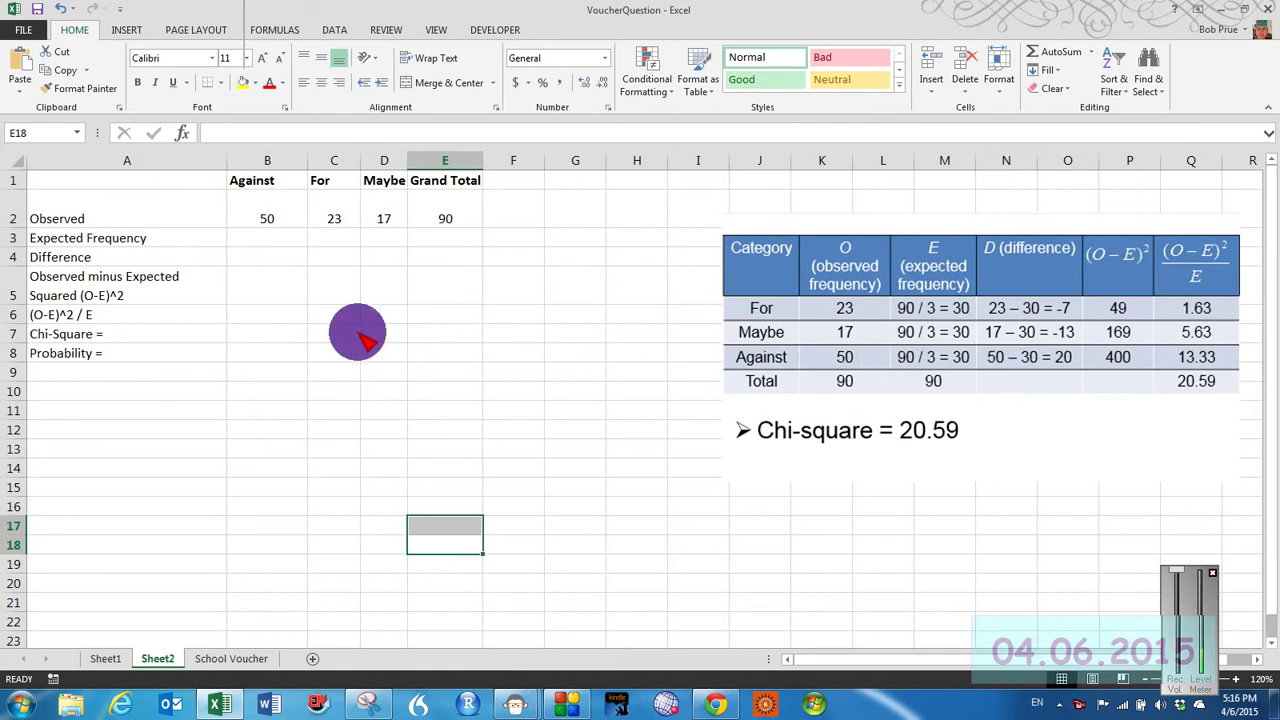
click(280, 242)
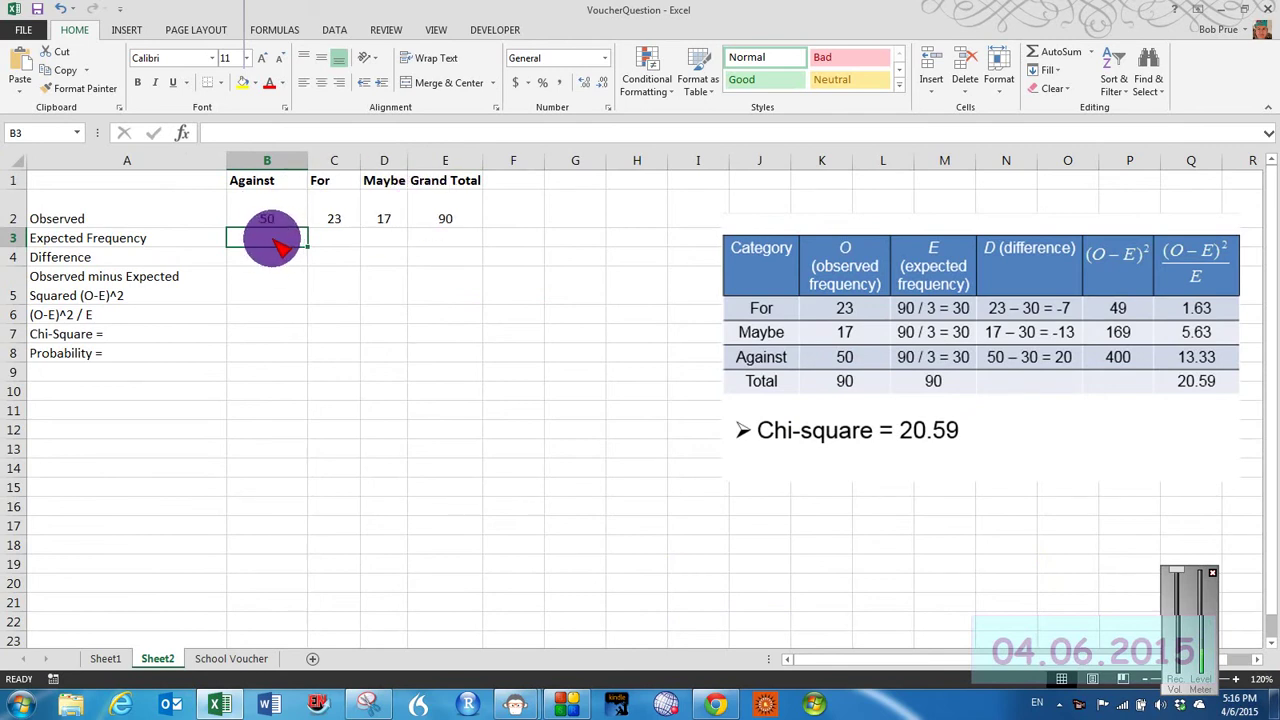
text(30)
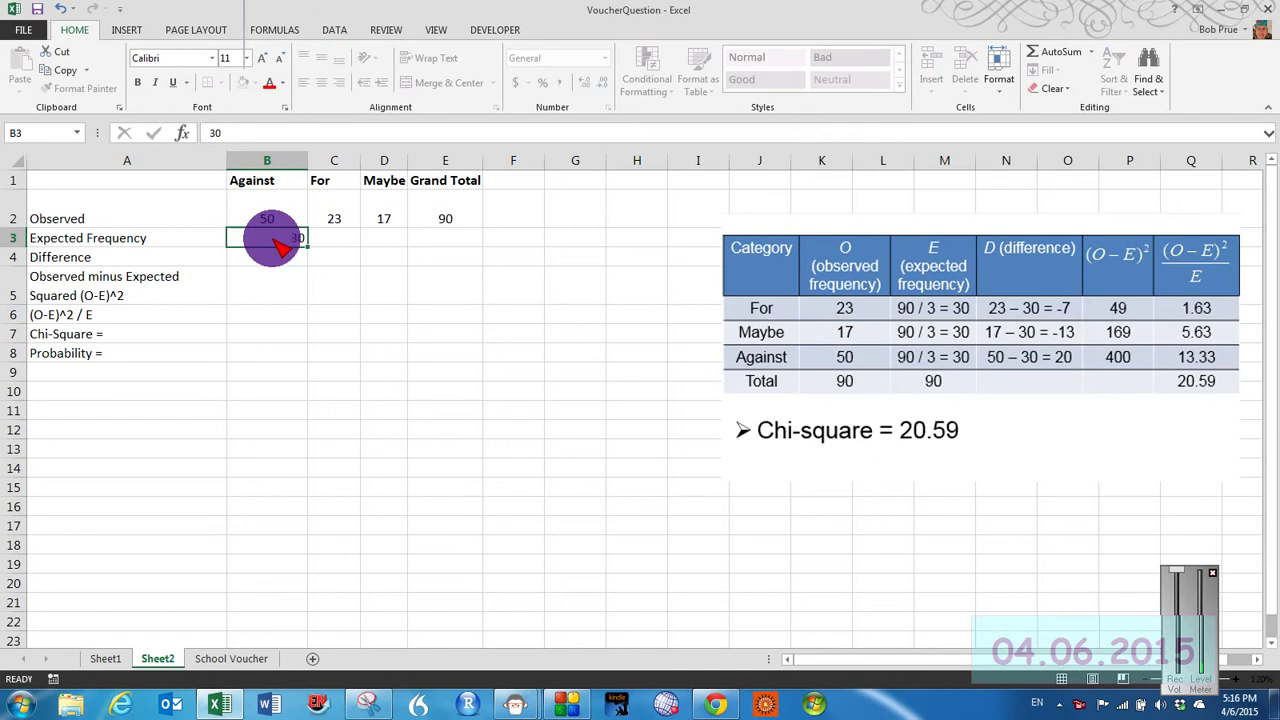
key(Tab)
text(30)
key(Tab)
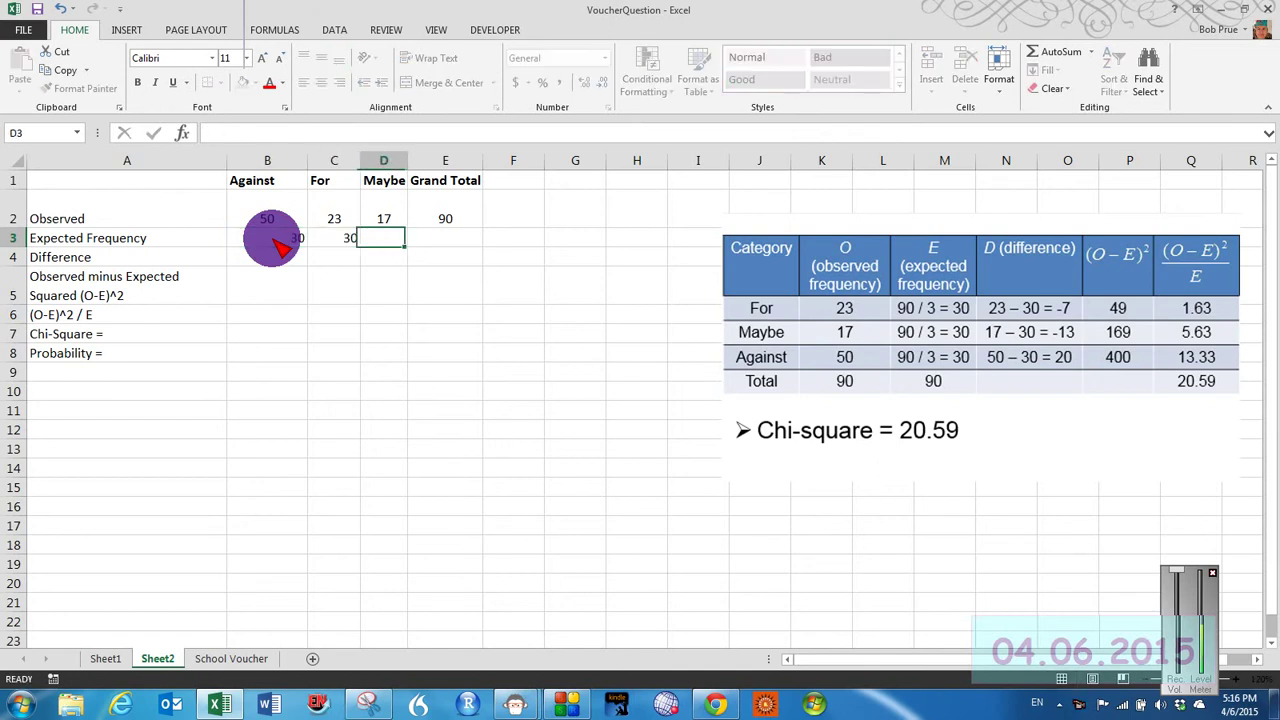
text(30)
key(Return)
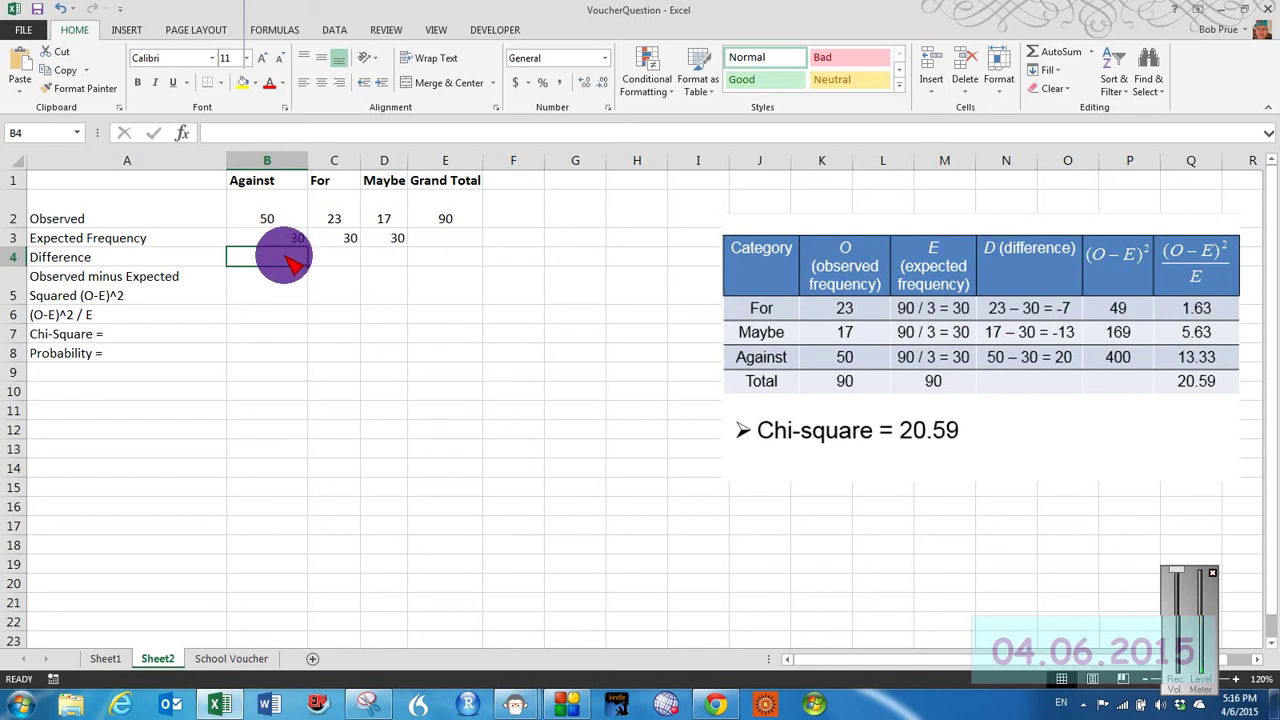
Calculate the Difference row with =B2-B3 in B4 and fill the formula across to D4
text(=)
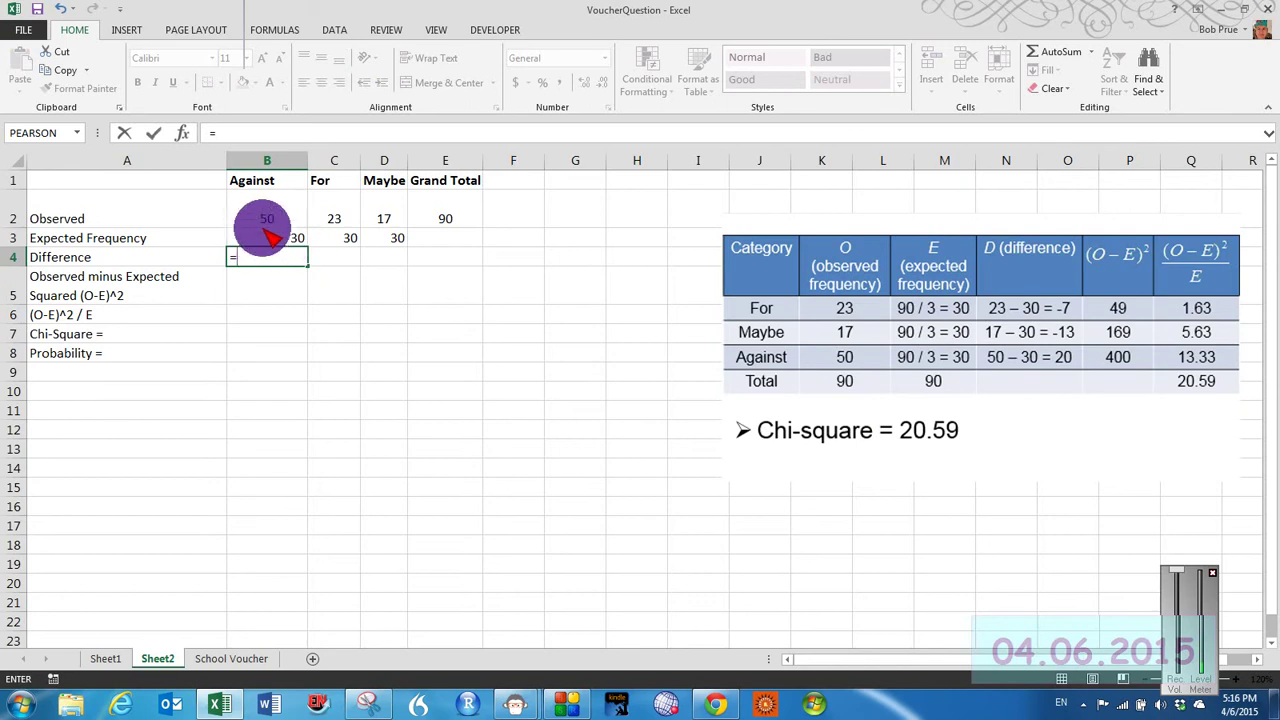
click(268, 220)
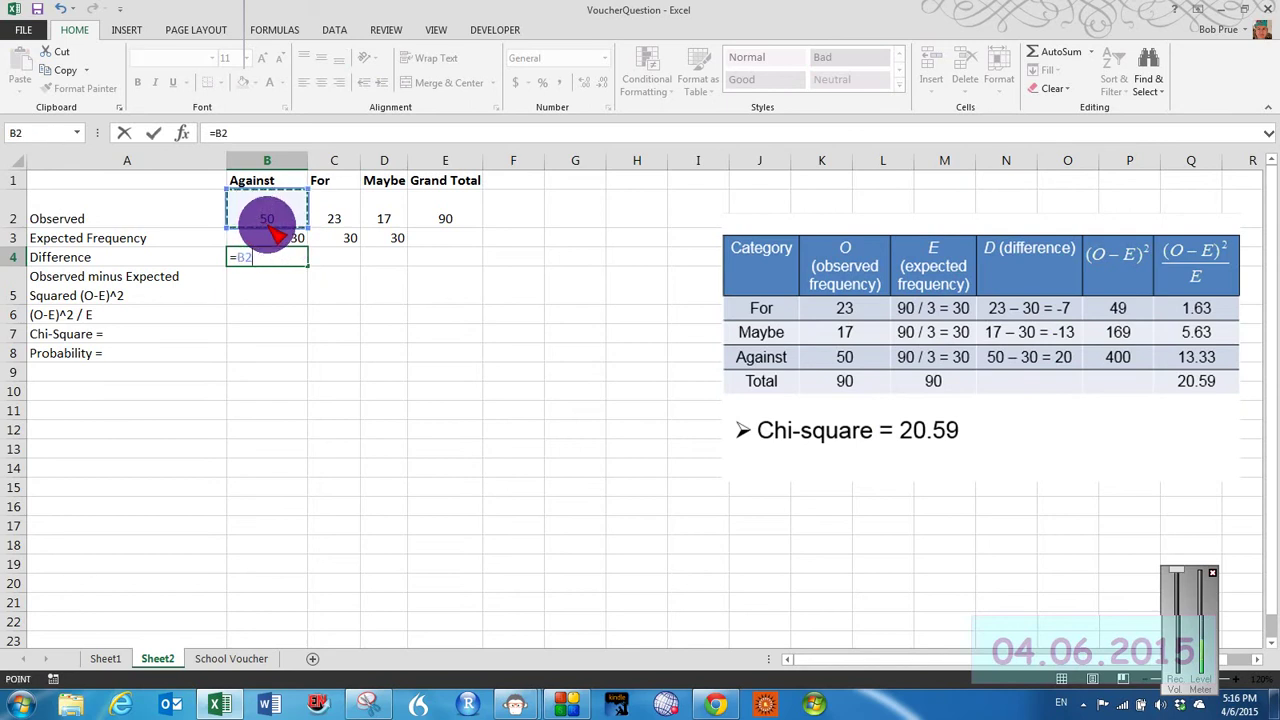
text(-)
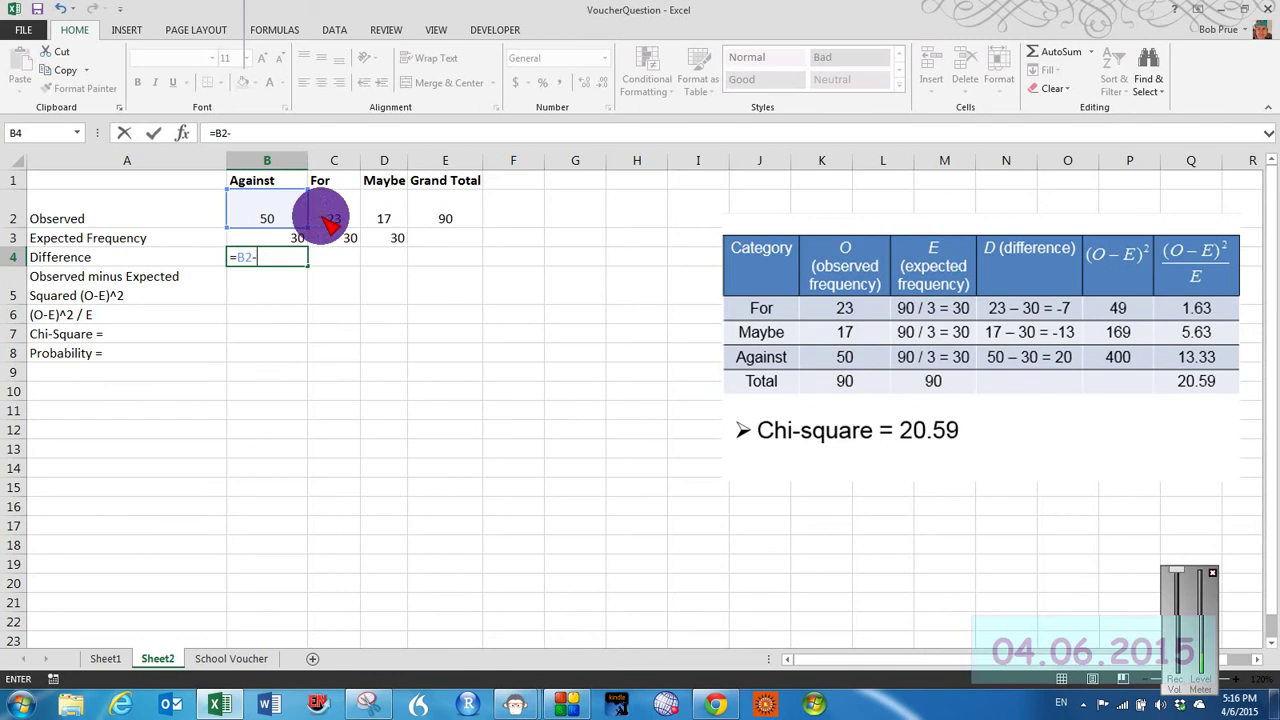
click(290, 240)
key(ctrl+Return)
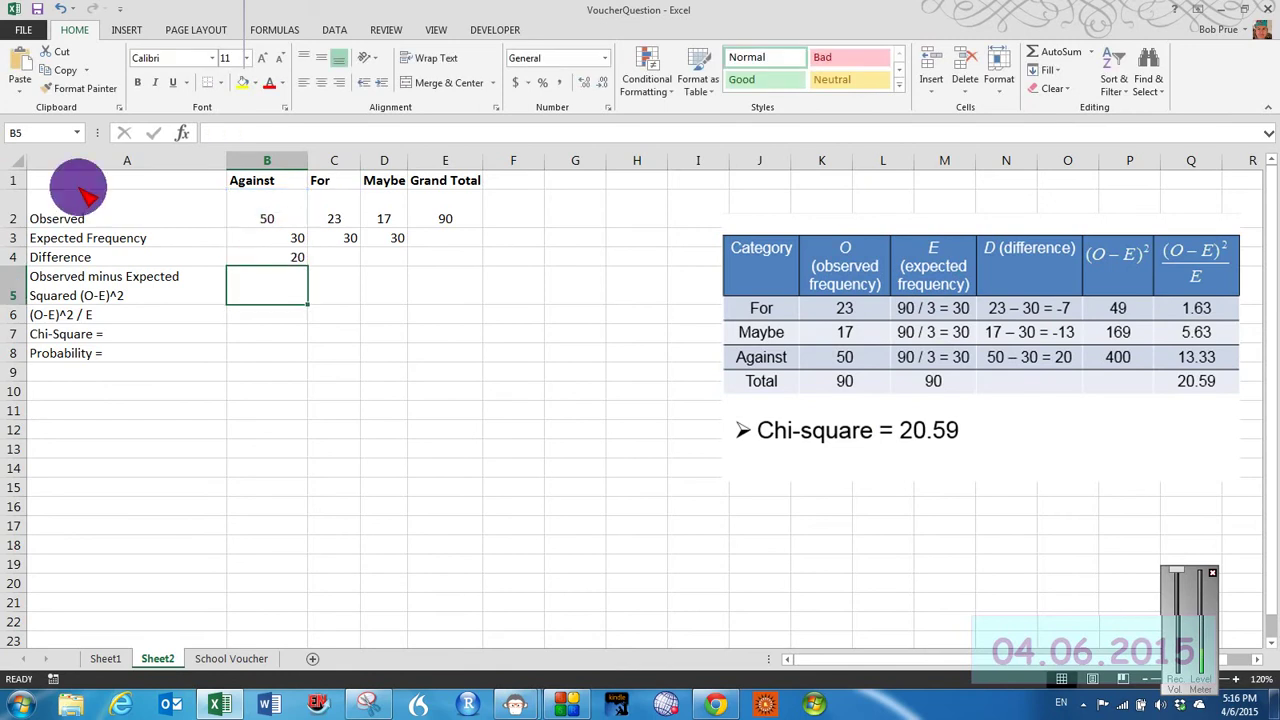
click(303, 262)
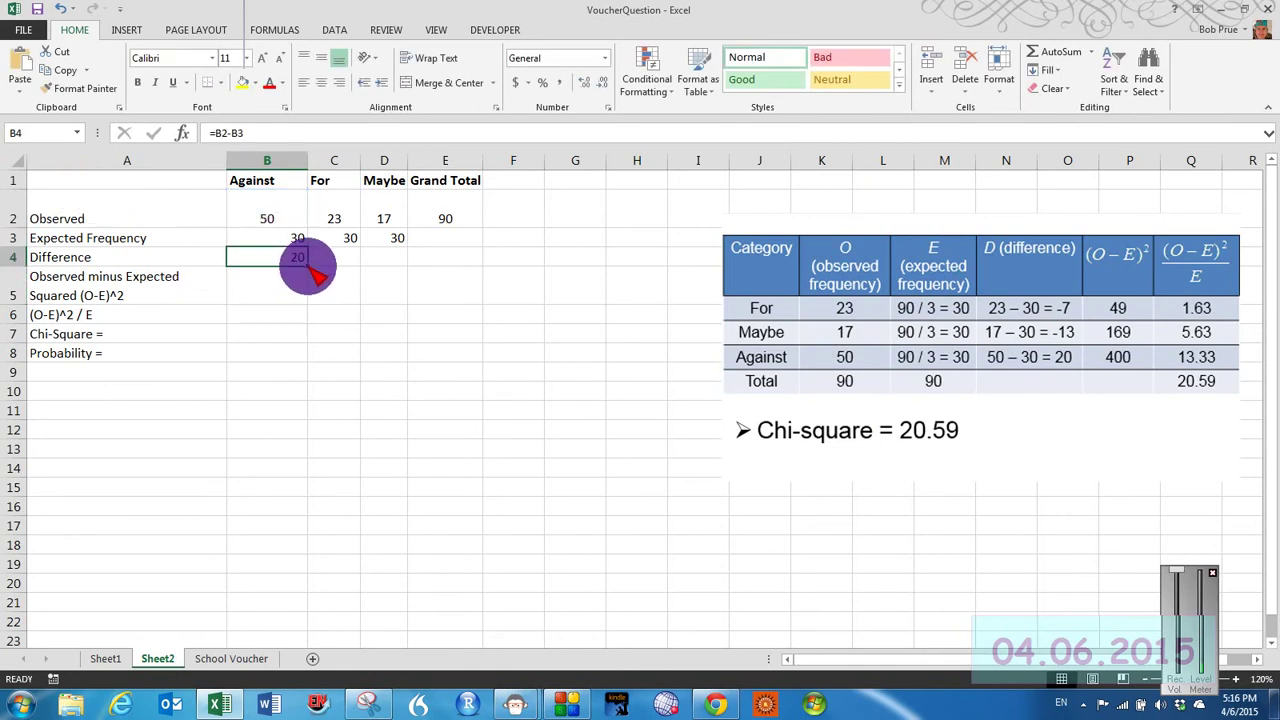
drag(306, 266, 398, 260)
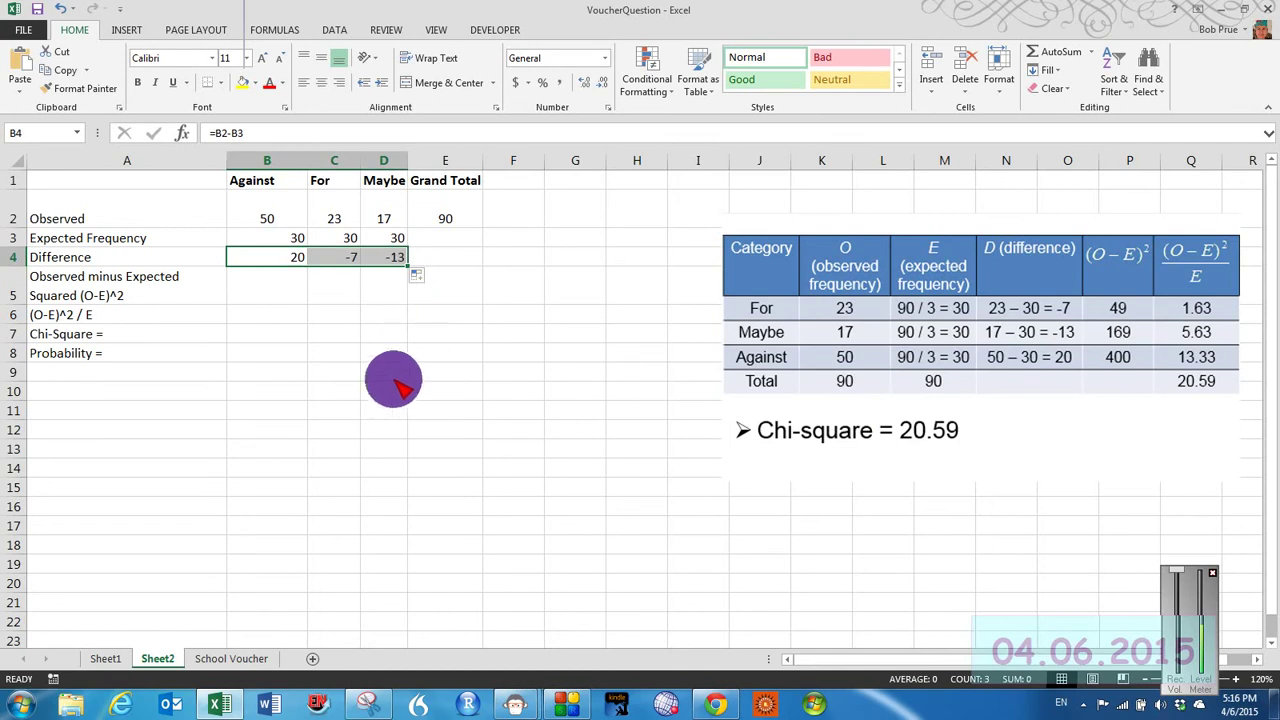
click(338, 360)
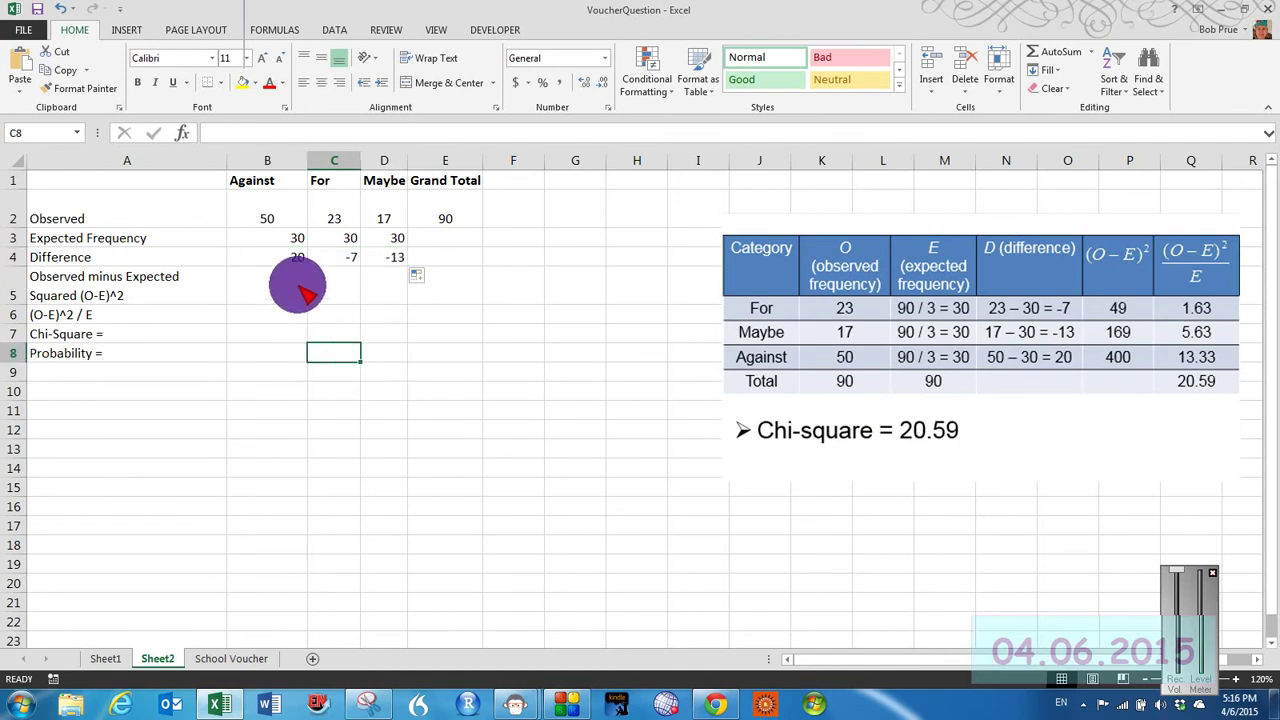
Square the Against difference in B5 with the formula =B4^2
click(293, 289)
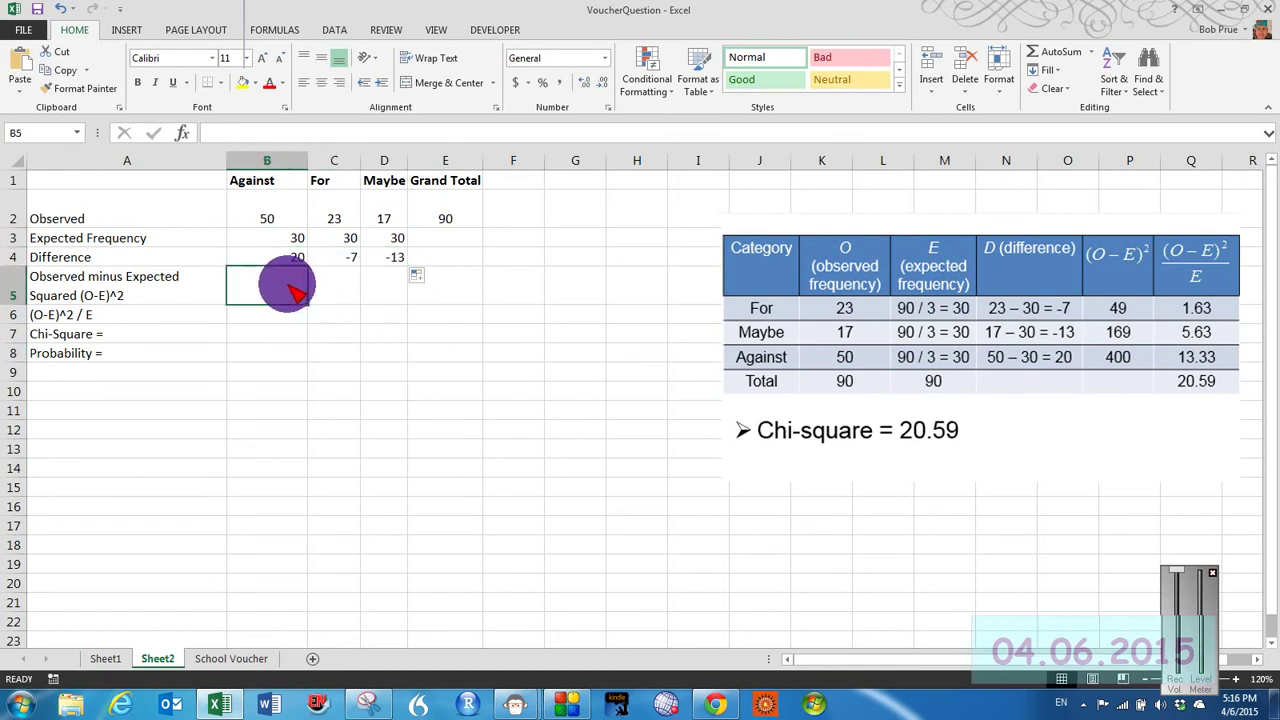
click(163, 305)
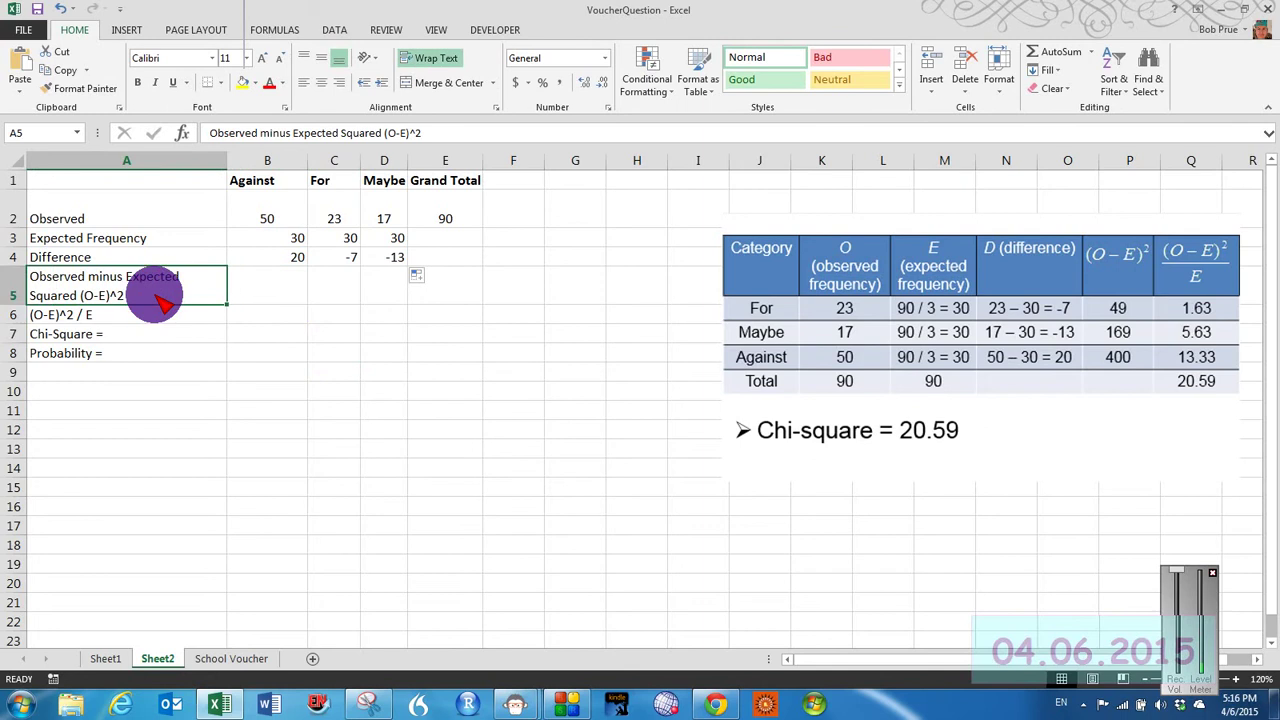
click(275, 292)
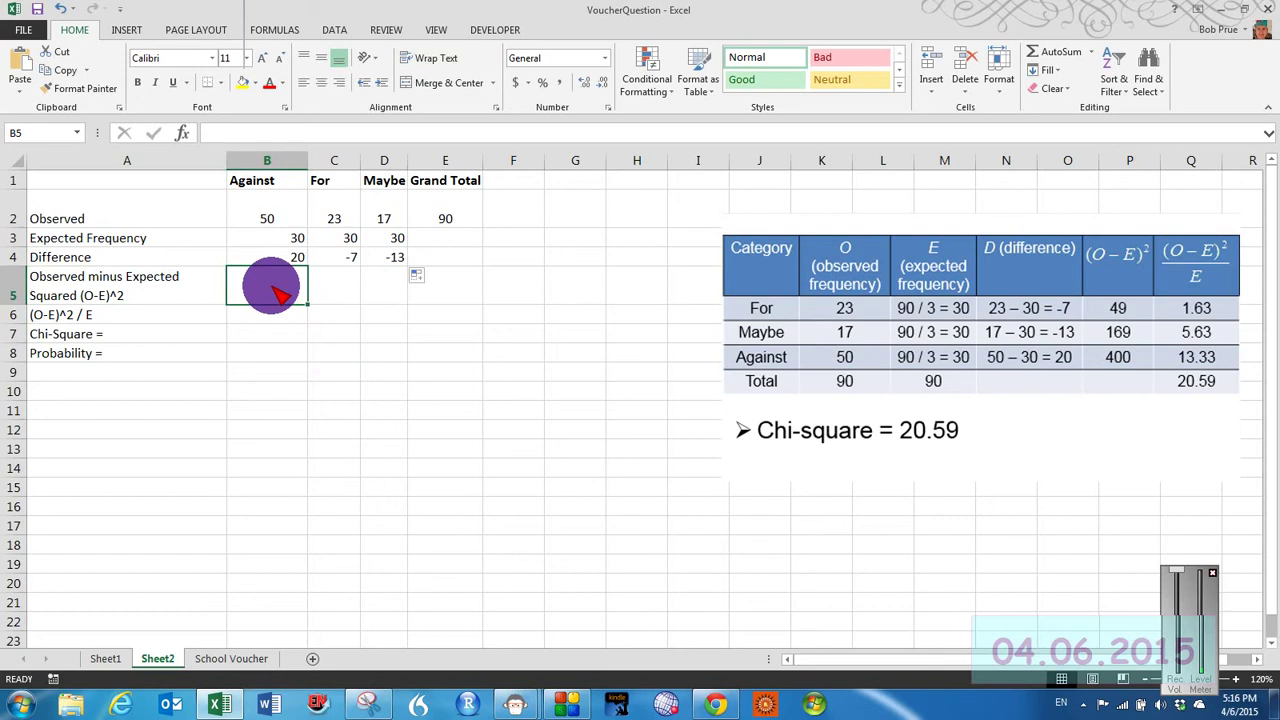
text(=)
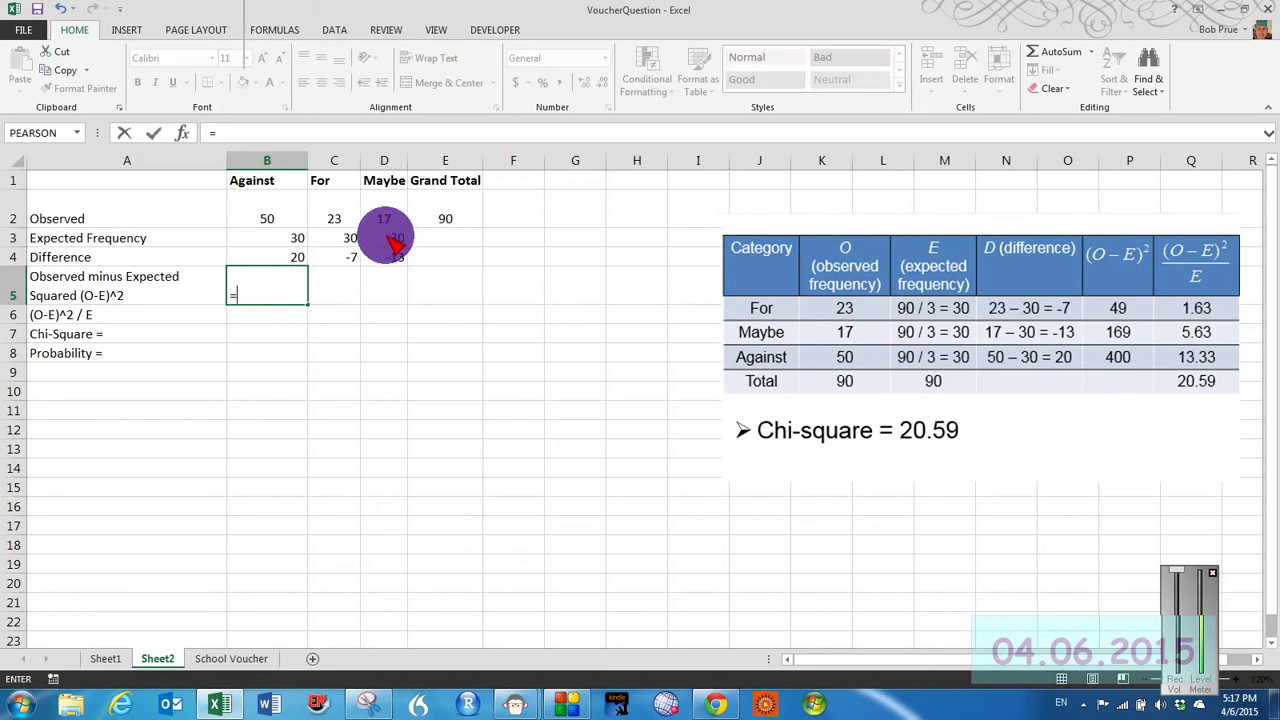
click(288, 264)
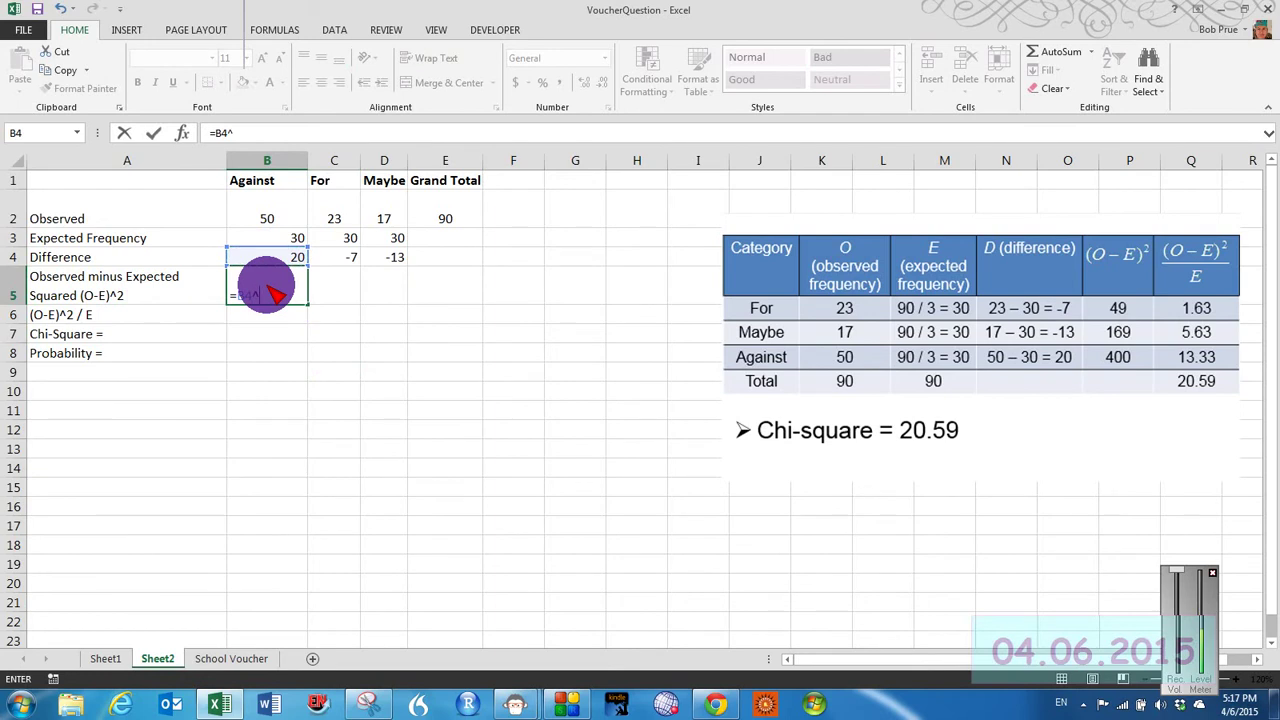
key(Return)
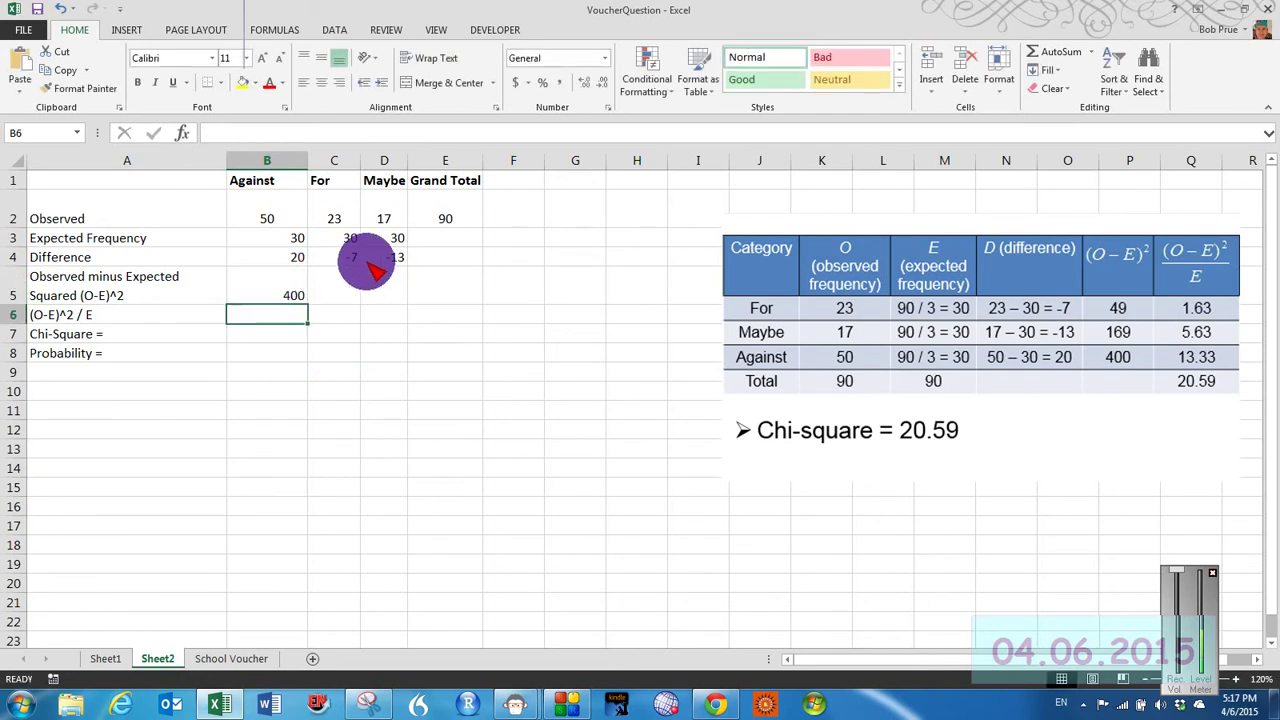
Set the squared-difference formula in B5 to =B4*B4 and fill it across to D5
click(277, 282)
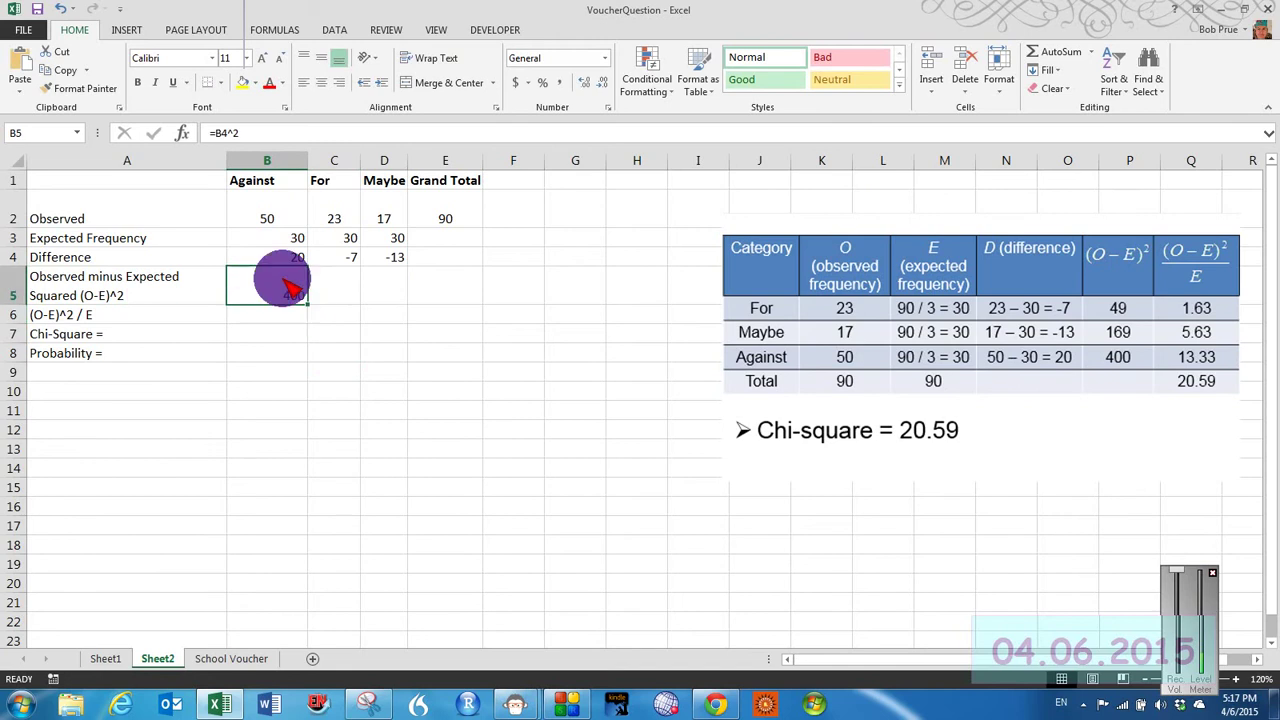
click(271, 132)
key(BackSpace)
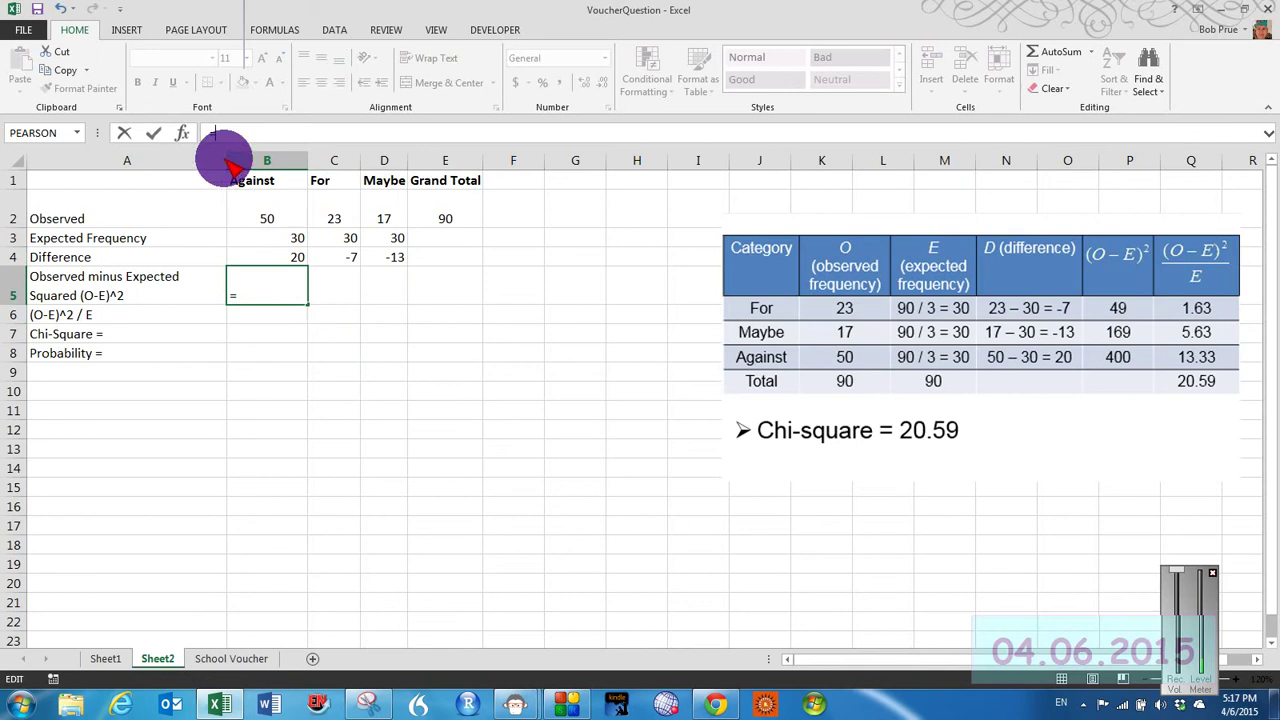
click(279, 257)
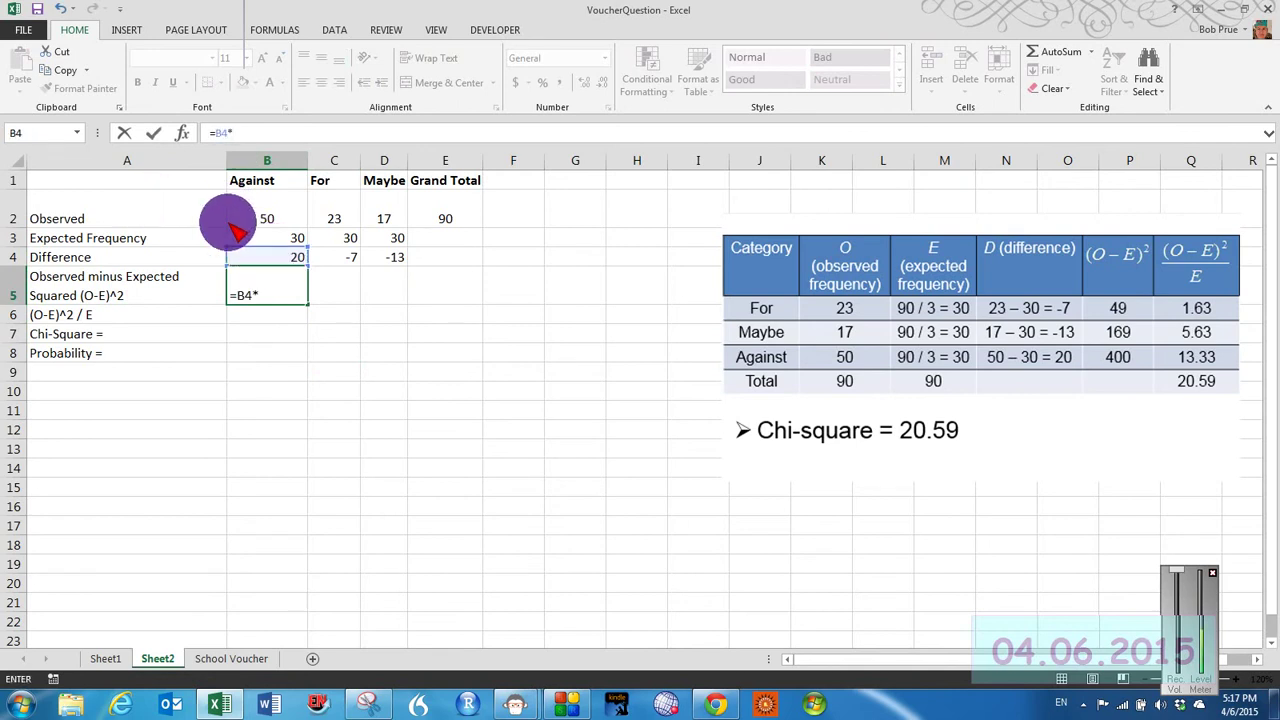
click(272, 252)
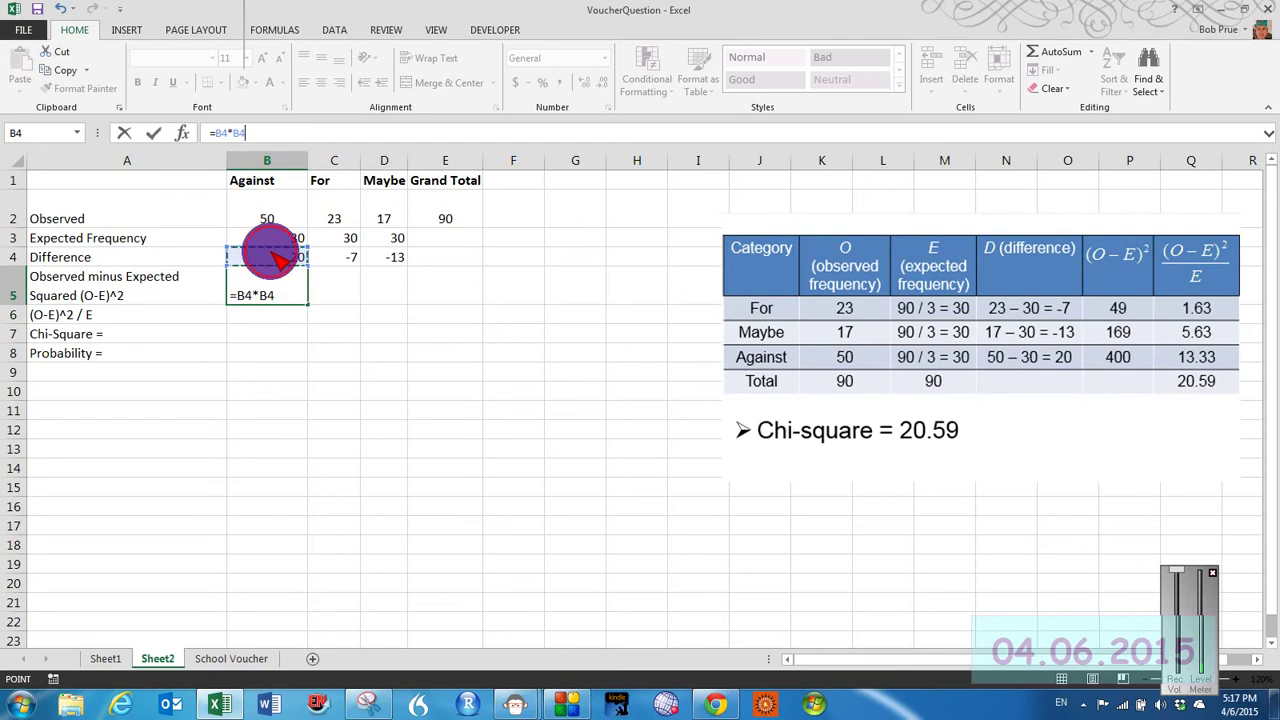
key(Return)
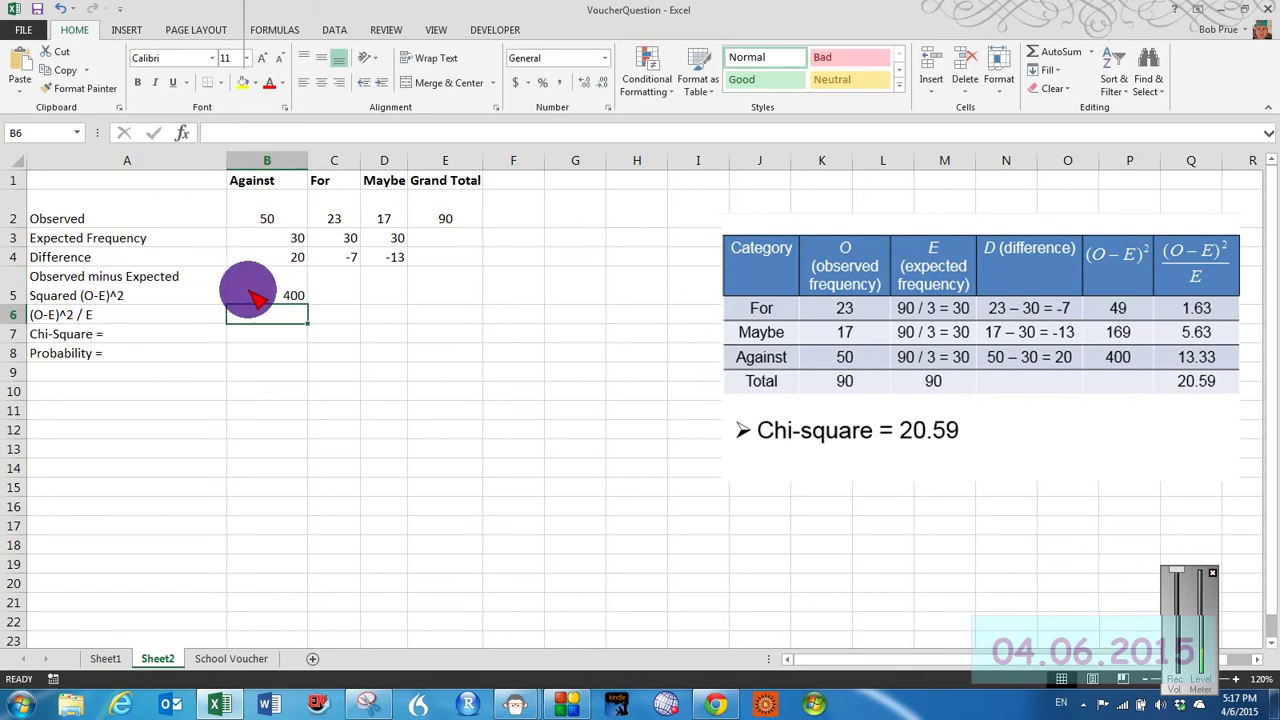
click(285, 298)
drag(308, 304, 405, 305)
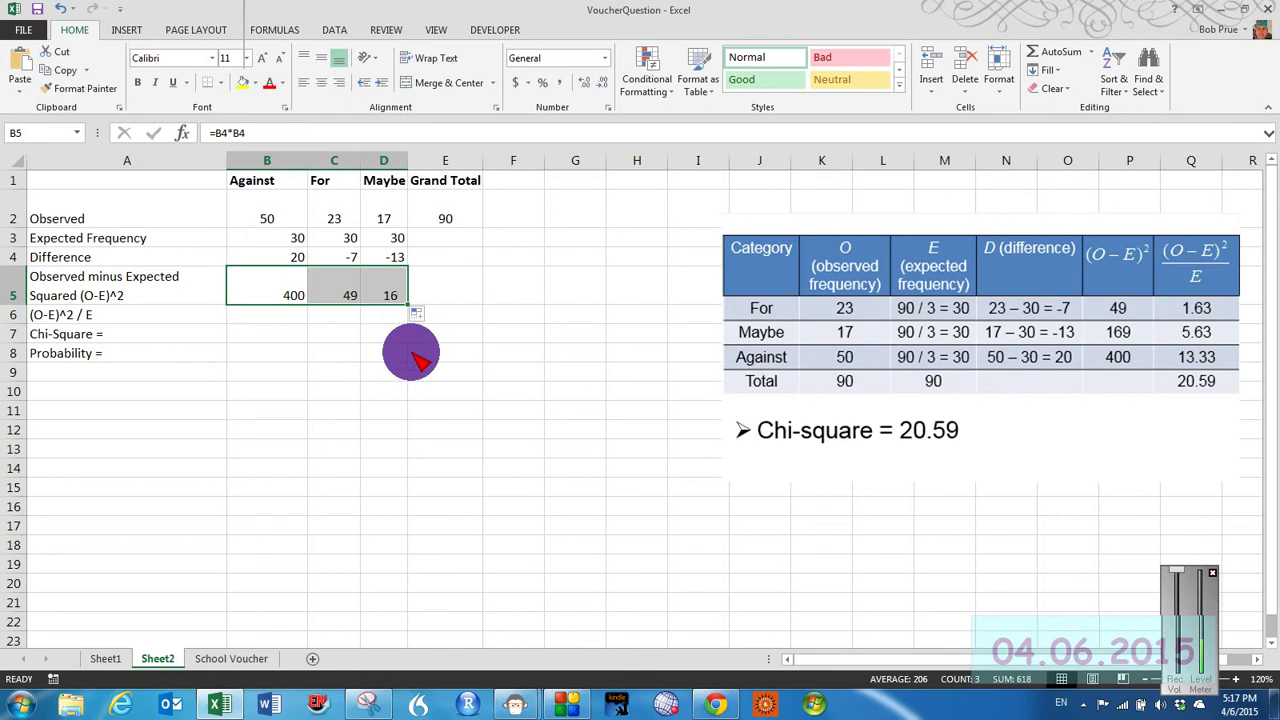
Divide the squared difference by the expected frequency with =B5/B3 in B6 and fill the formula across to D6
click(285, 315)
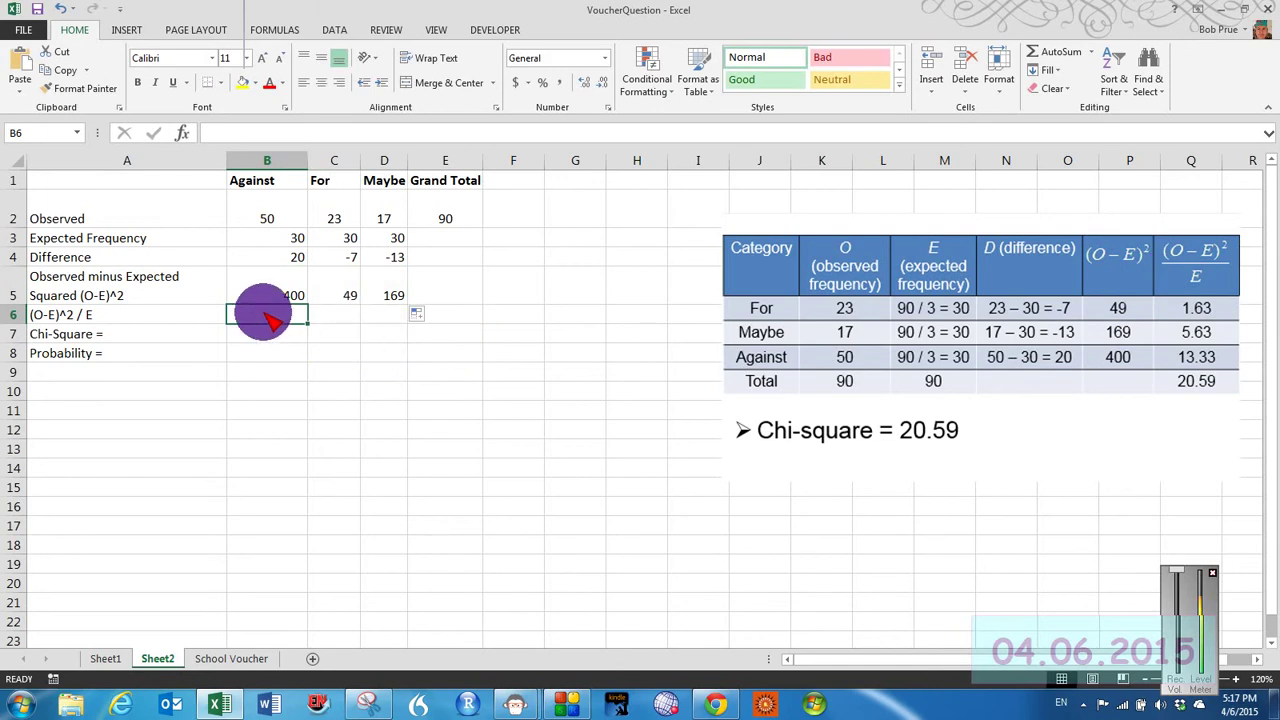
text(=)
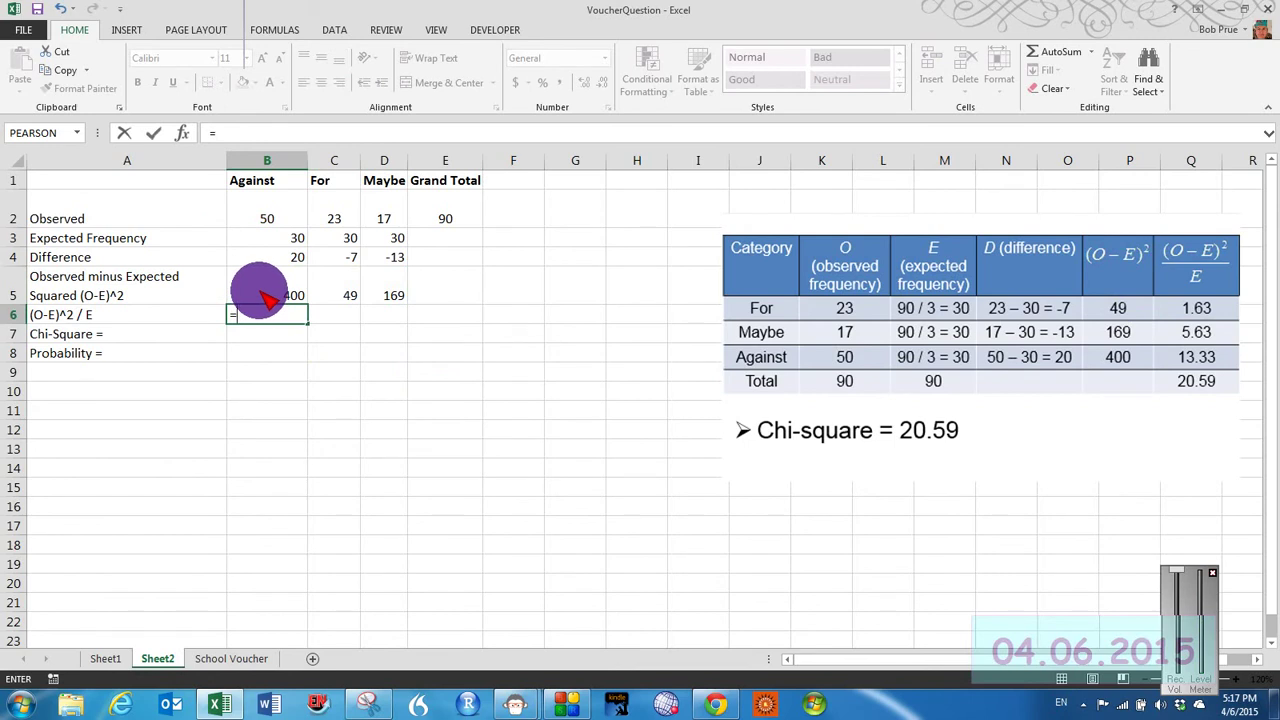
click(268, 298)
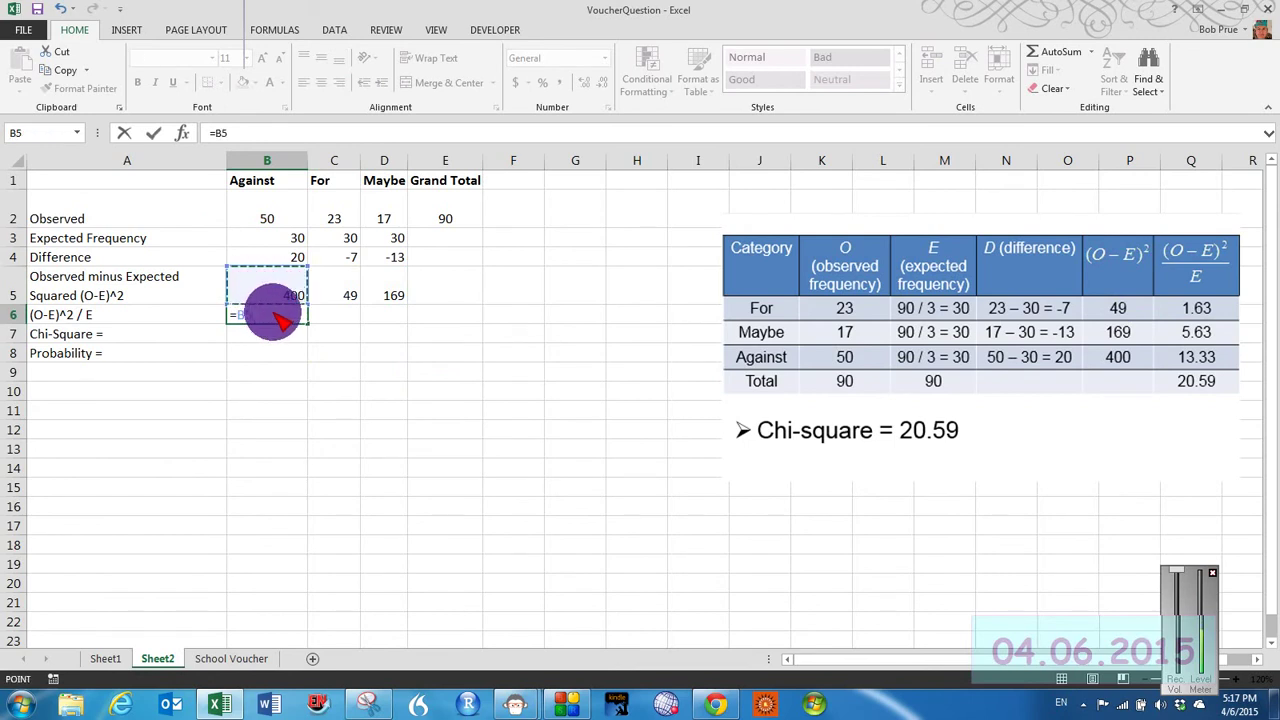
text(/)
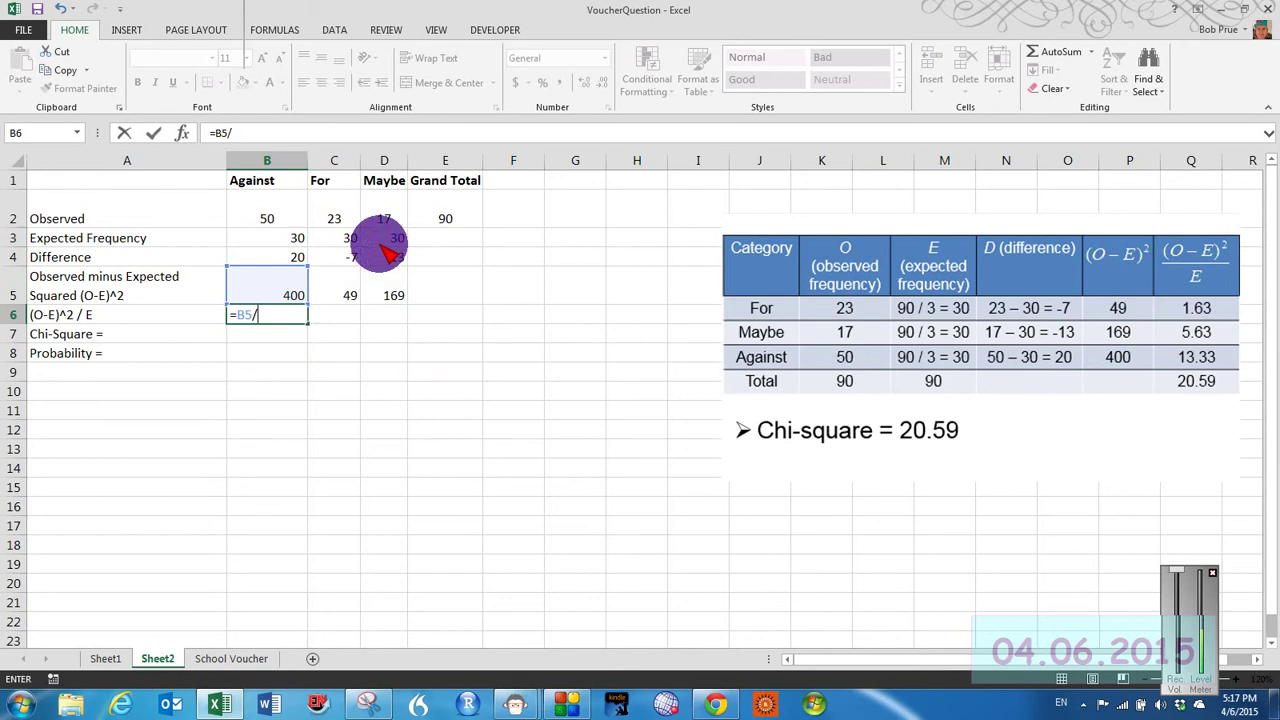
click(266, 236)
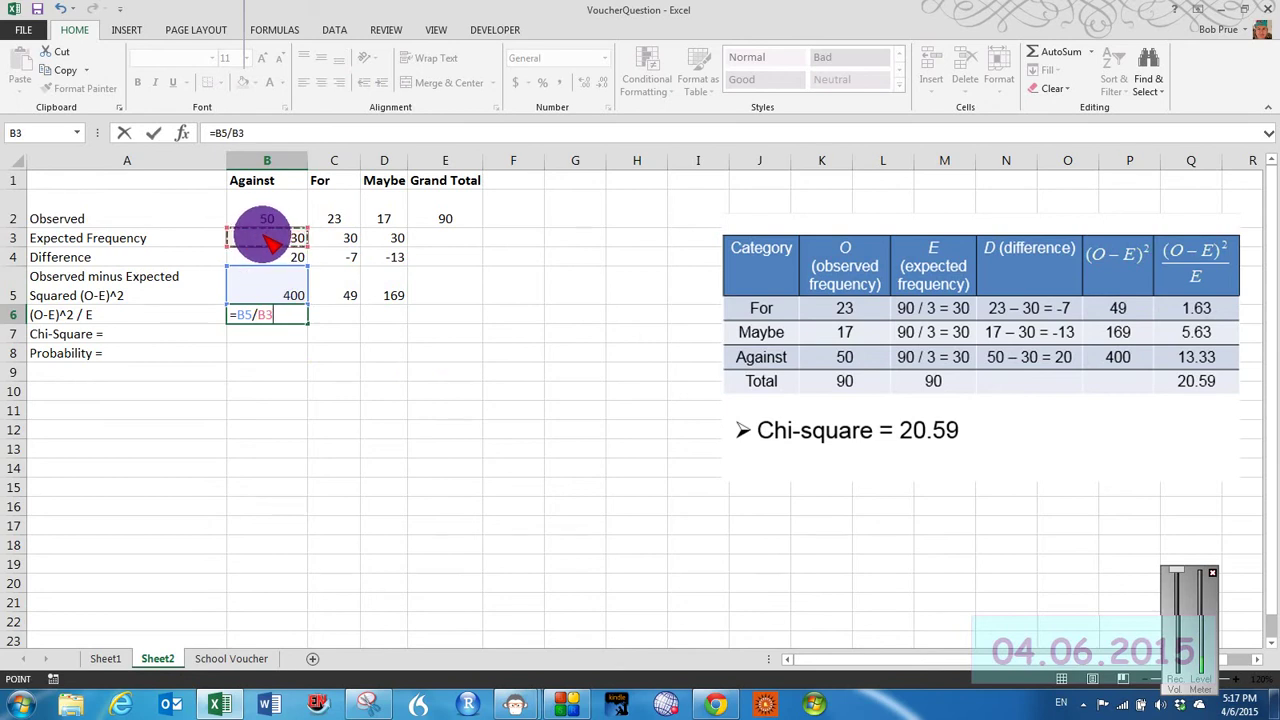
key(Return)
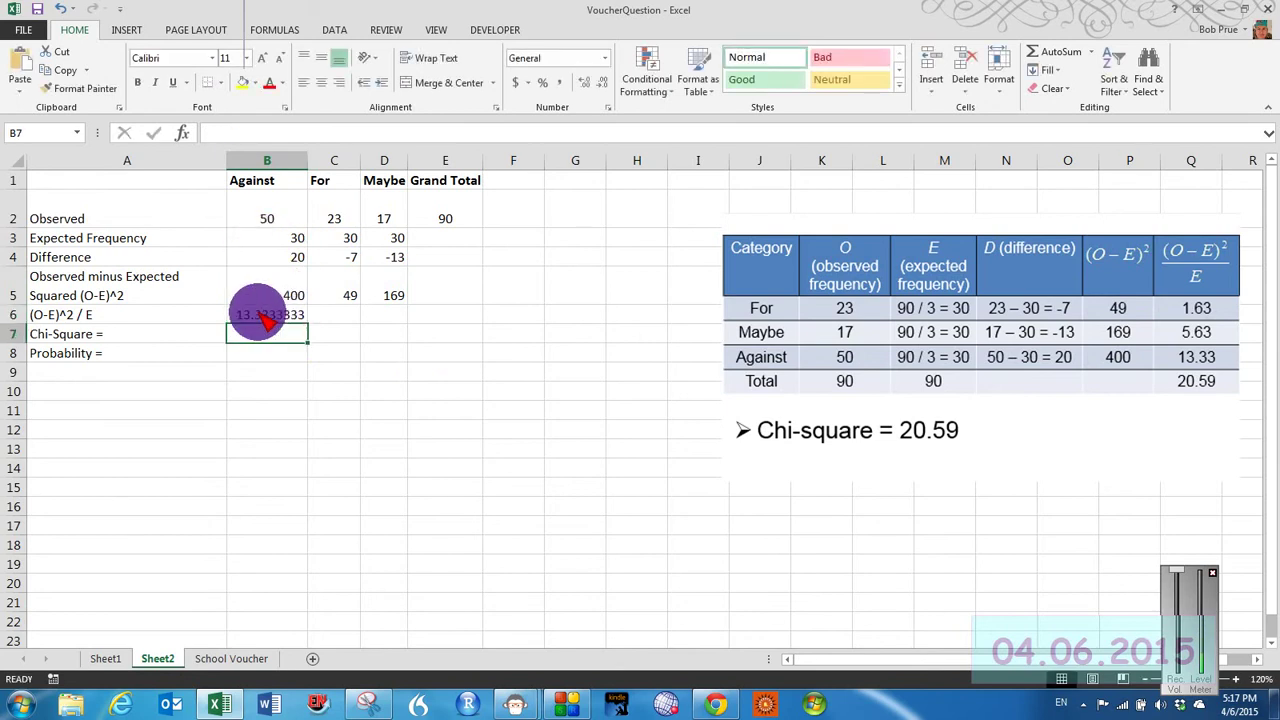
click(268, 318)
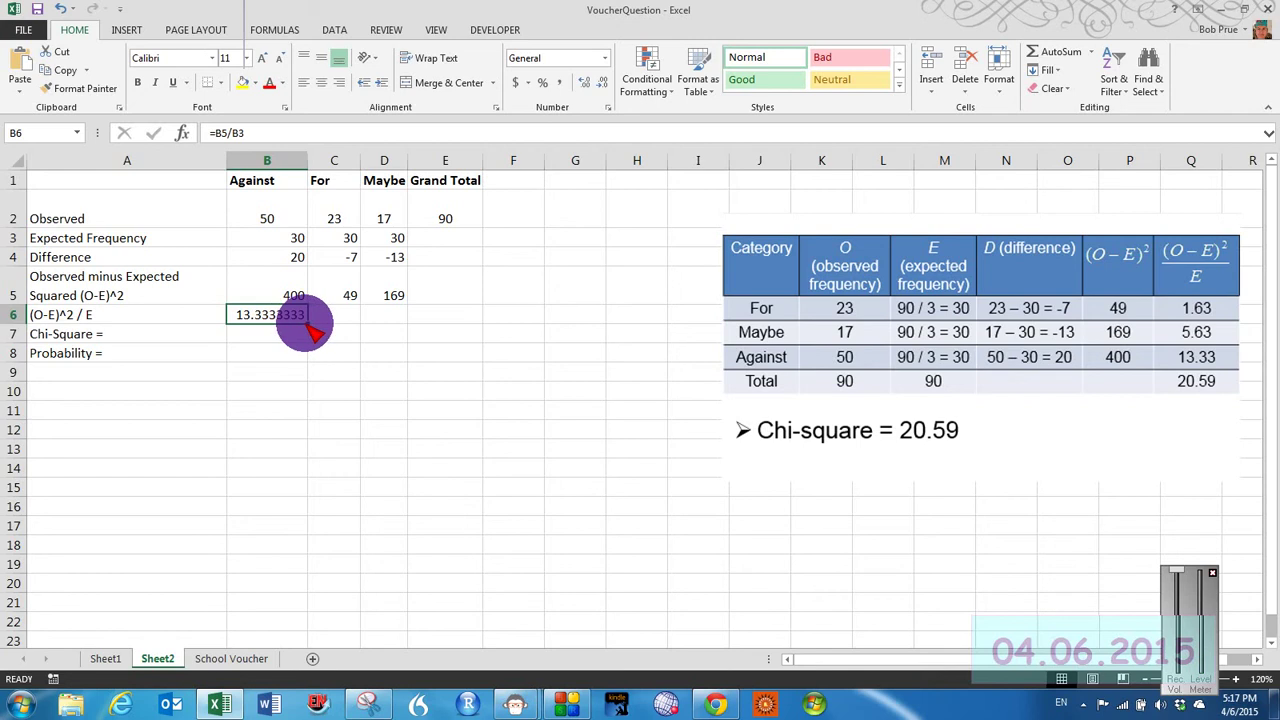
drag(308, 324, 395, 325)
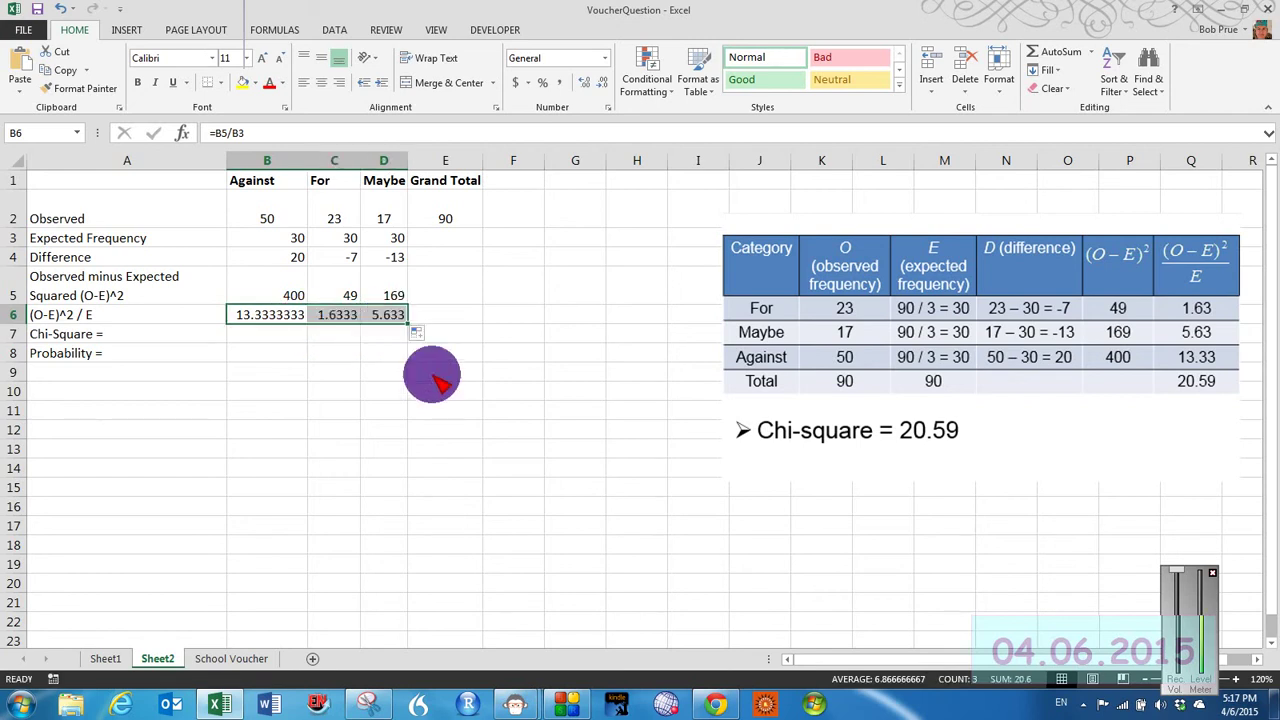
Calculate the Chi-Square value in B7 by summing the (O-E)^2 / E row with =SUM(B6:D6)
click(280, 338)
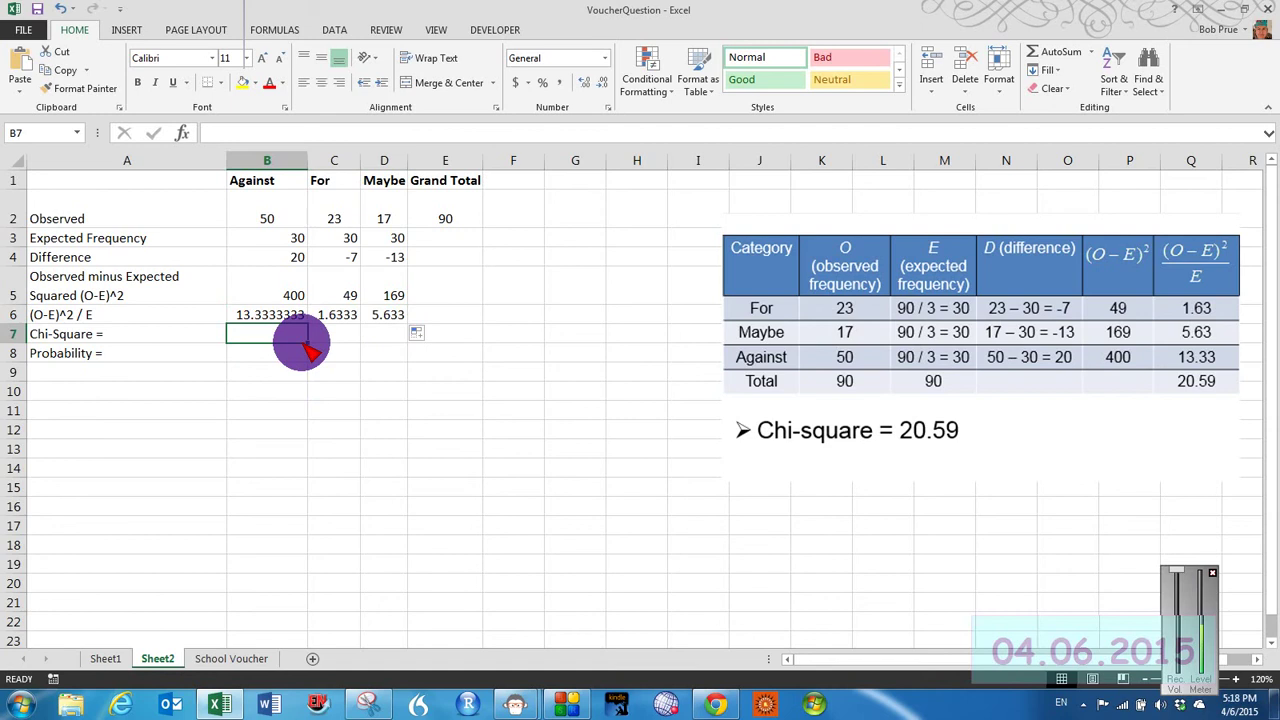
text(=S)
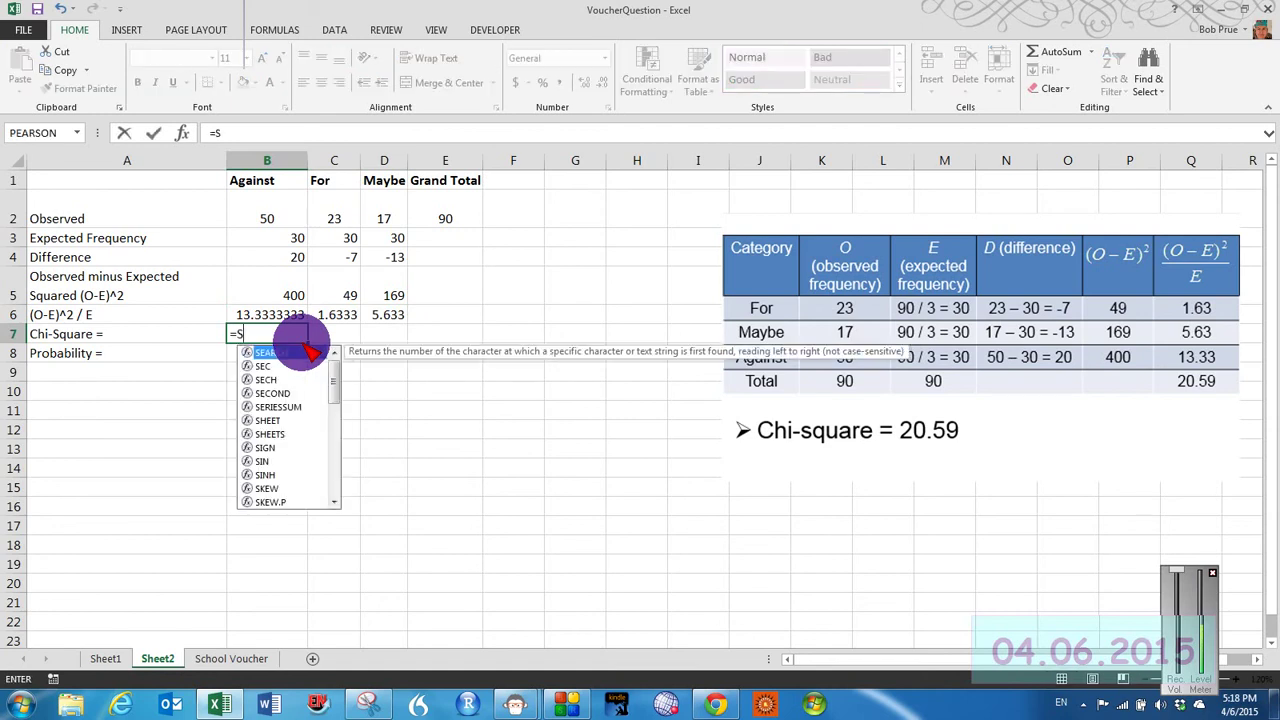
text(UM()
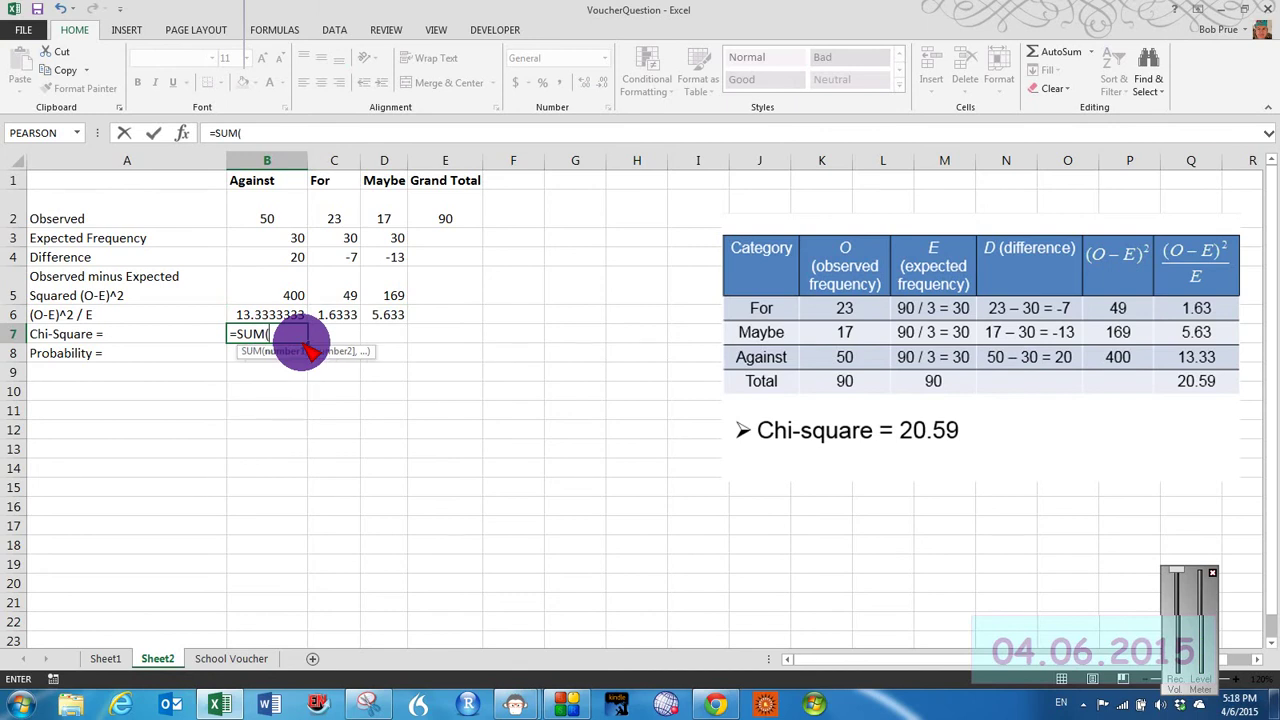
drag(272, 314, 370, 316)
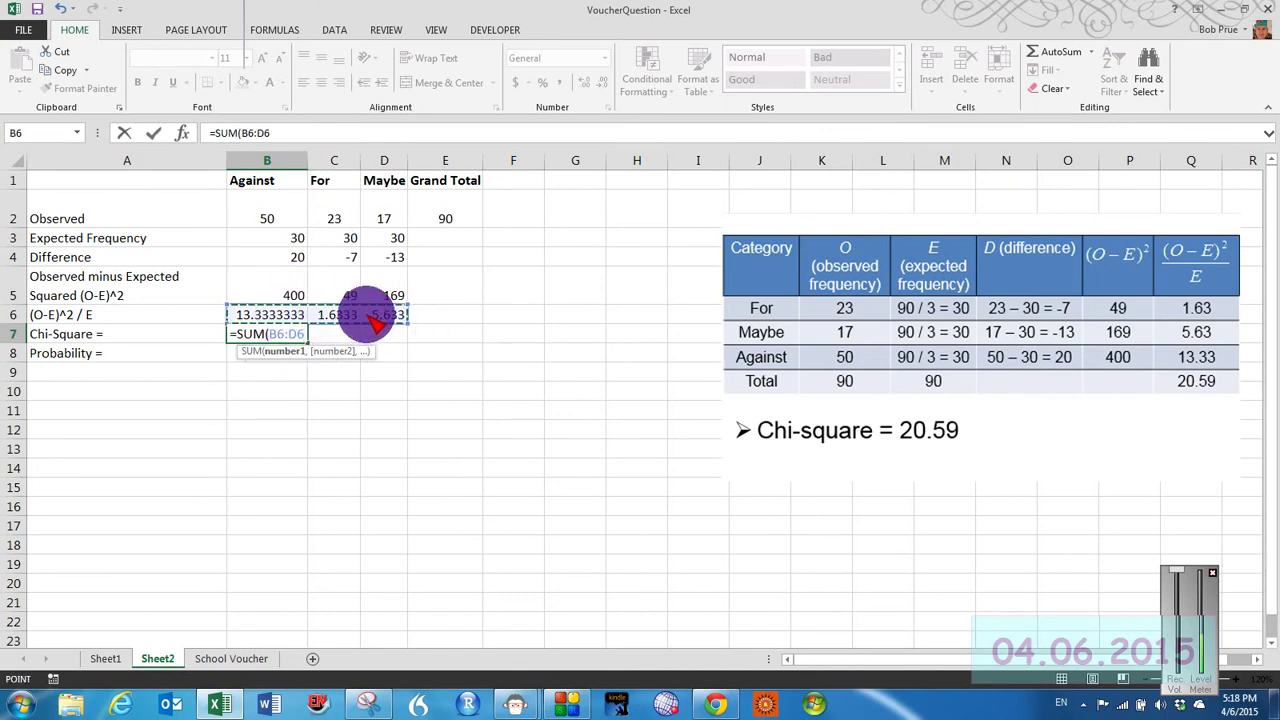
key(Return)
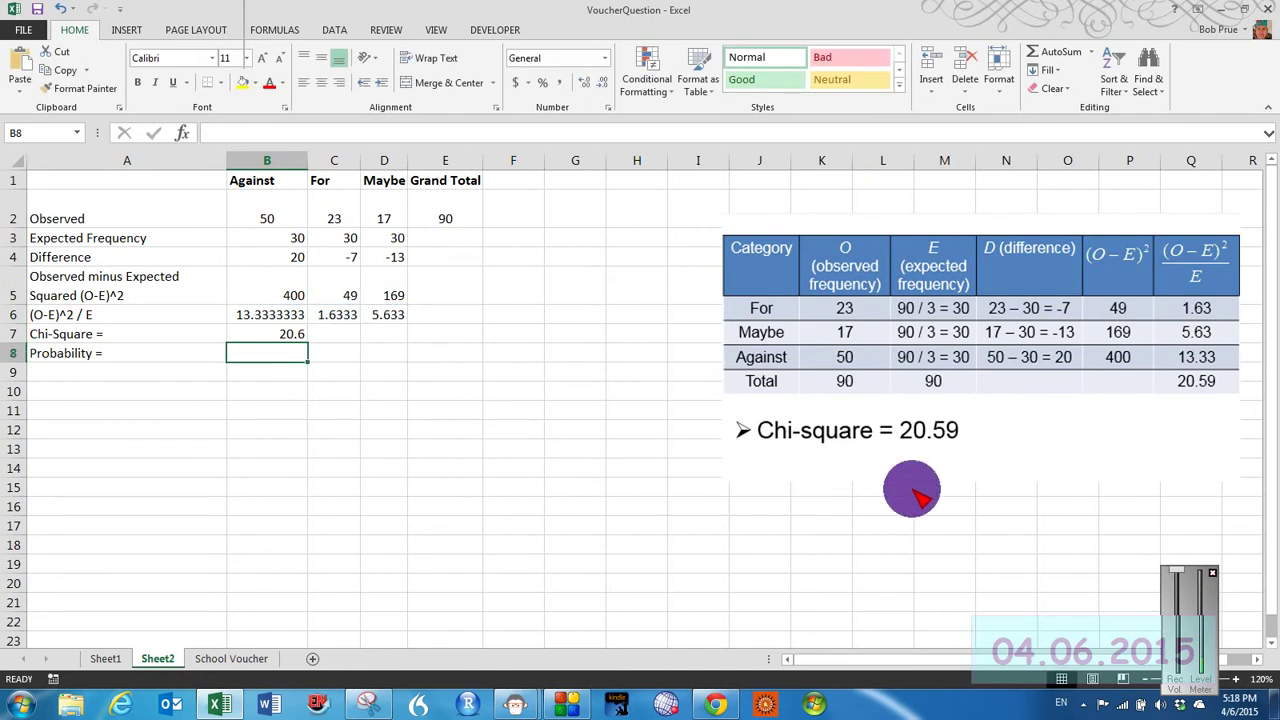
Format the Chi-Square value in B7 to show two decimal places
click(298, 334)
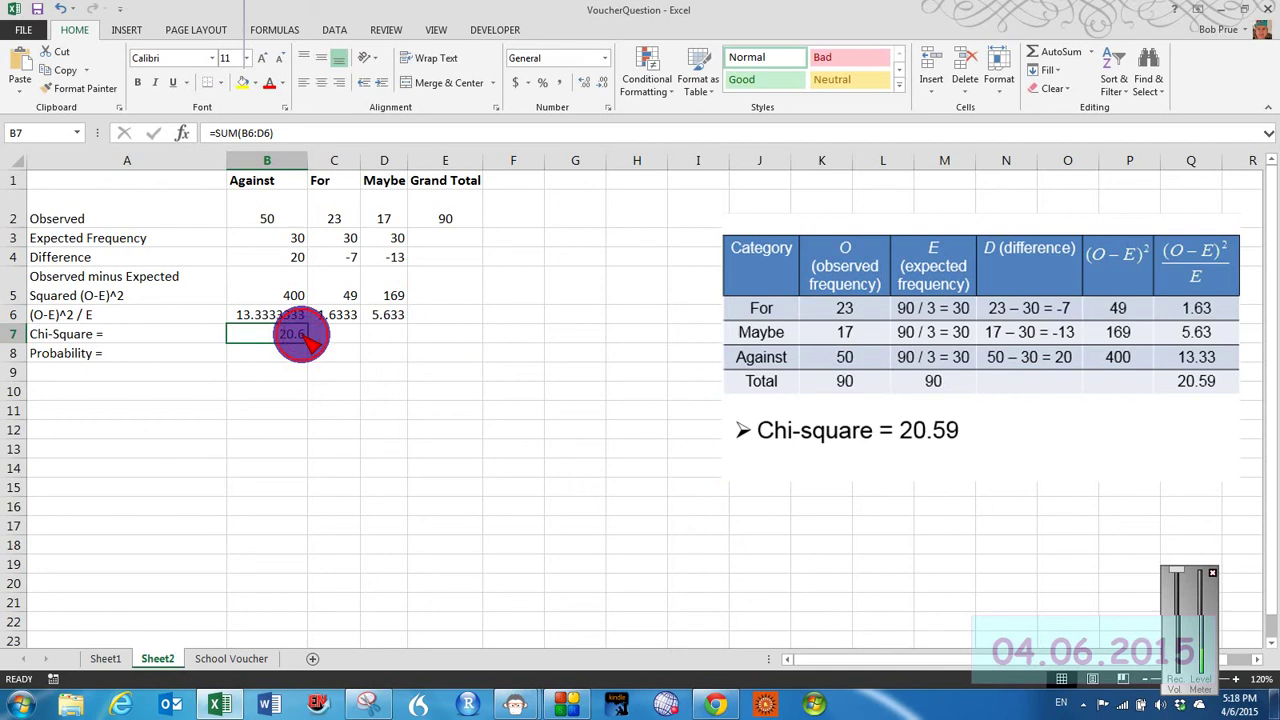
click(594, 86)
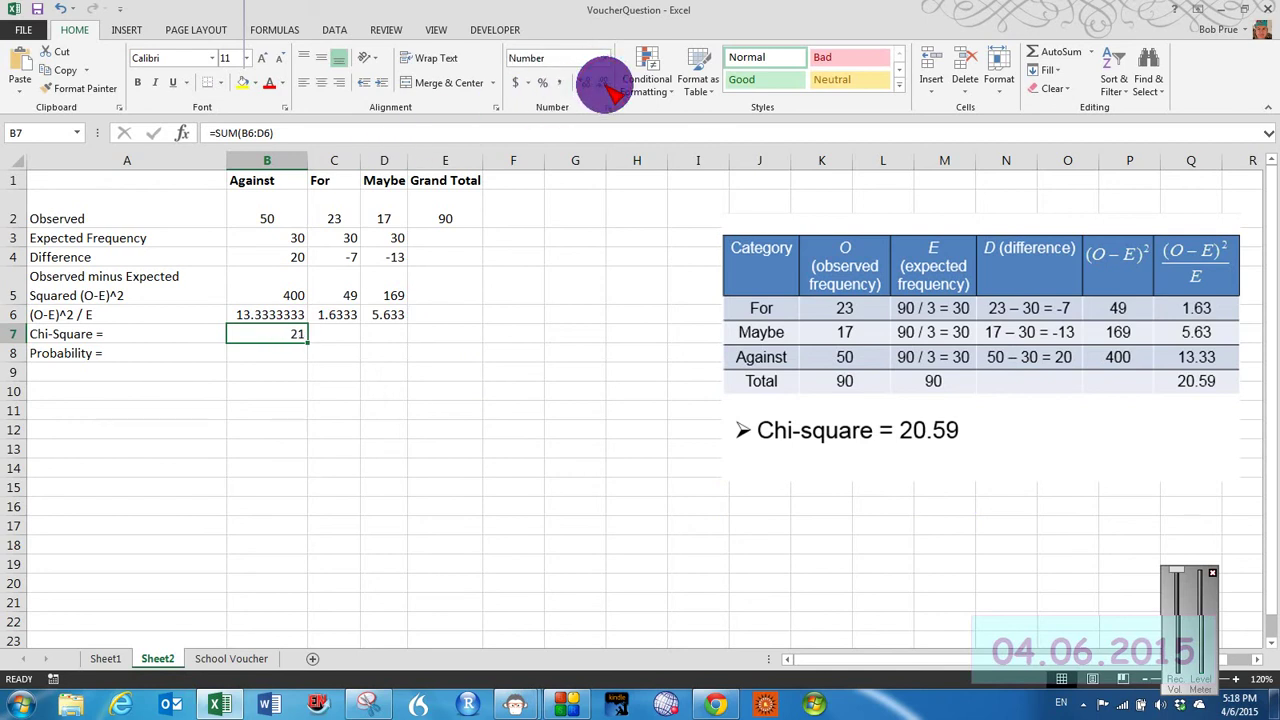
click(588, 85)
click(588, 85)
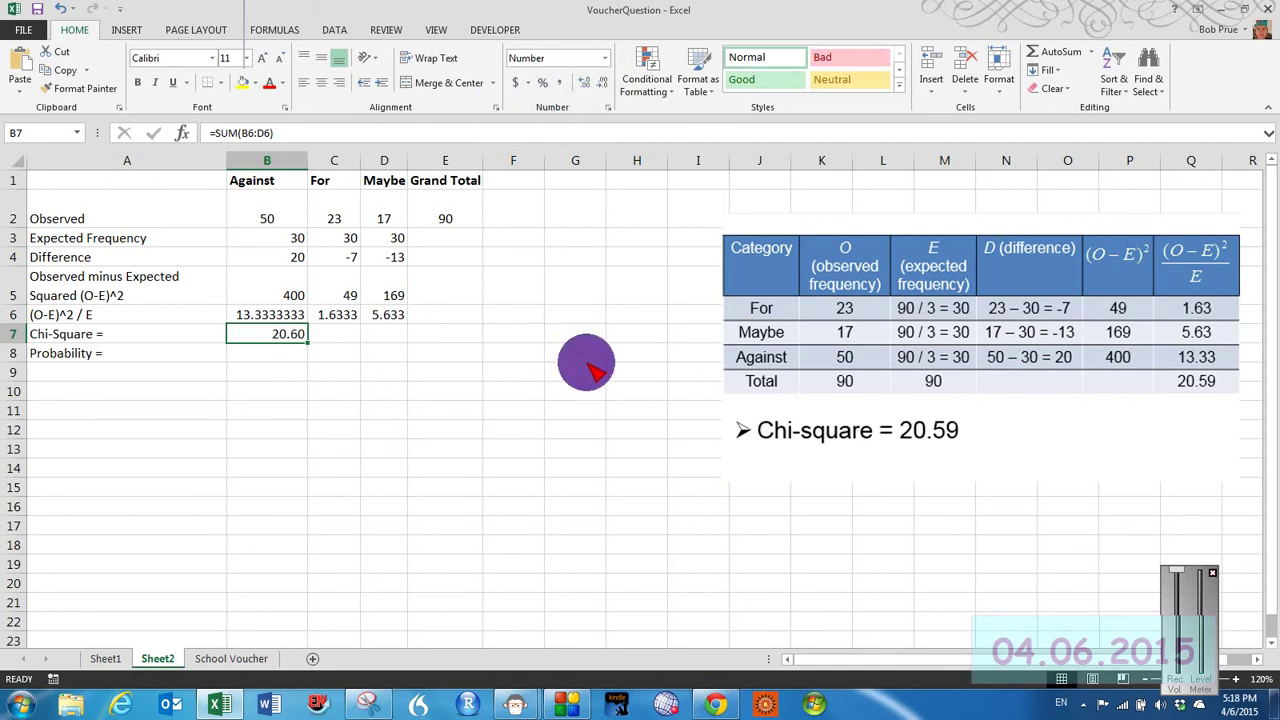
click(588, 84)
click(600, 84)
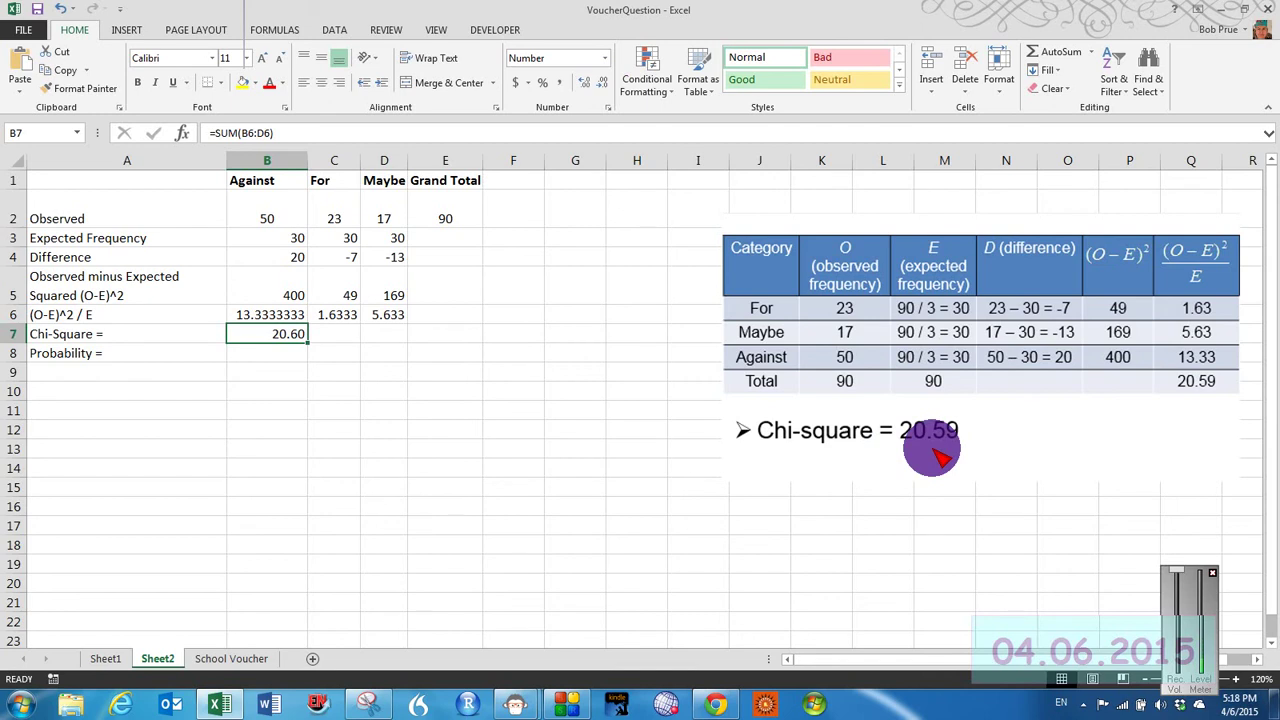
Calculate the Probability in B8 from the observed and expected frequencies with =CHISQ.TEST(B2:D2,B3:D3)
click(287, 365)
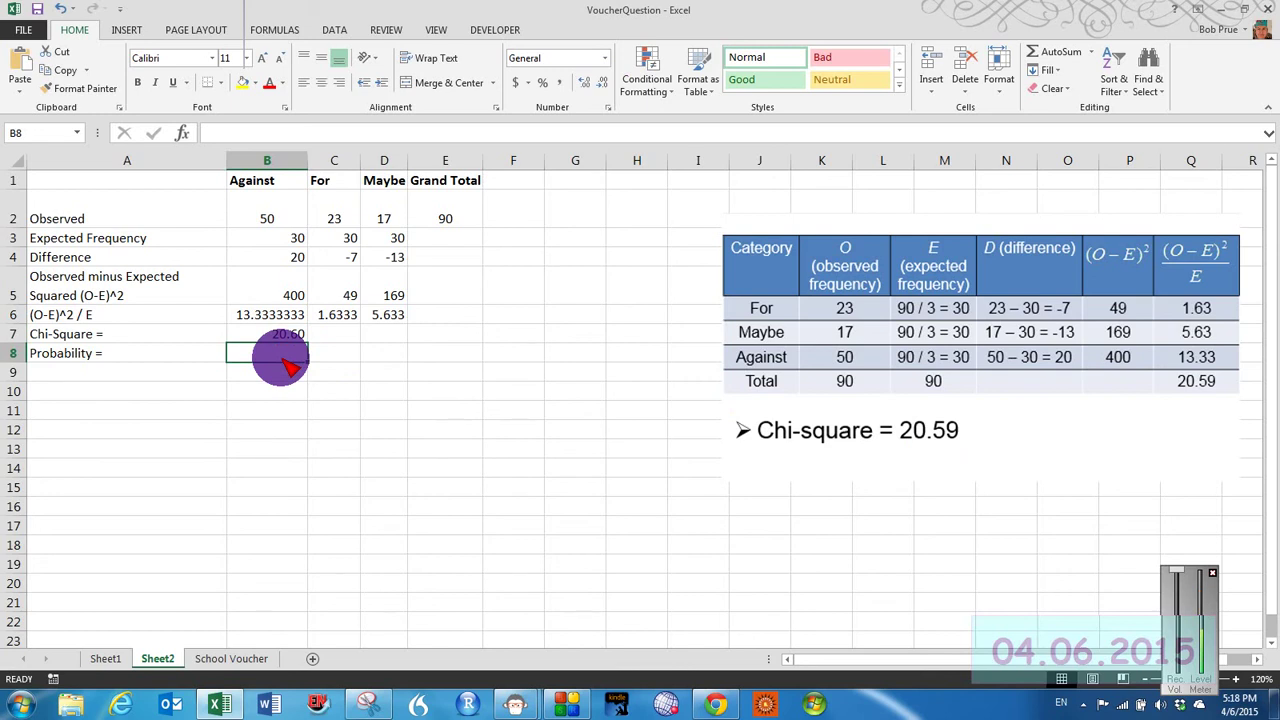
text(=CH)
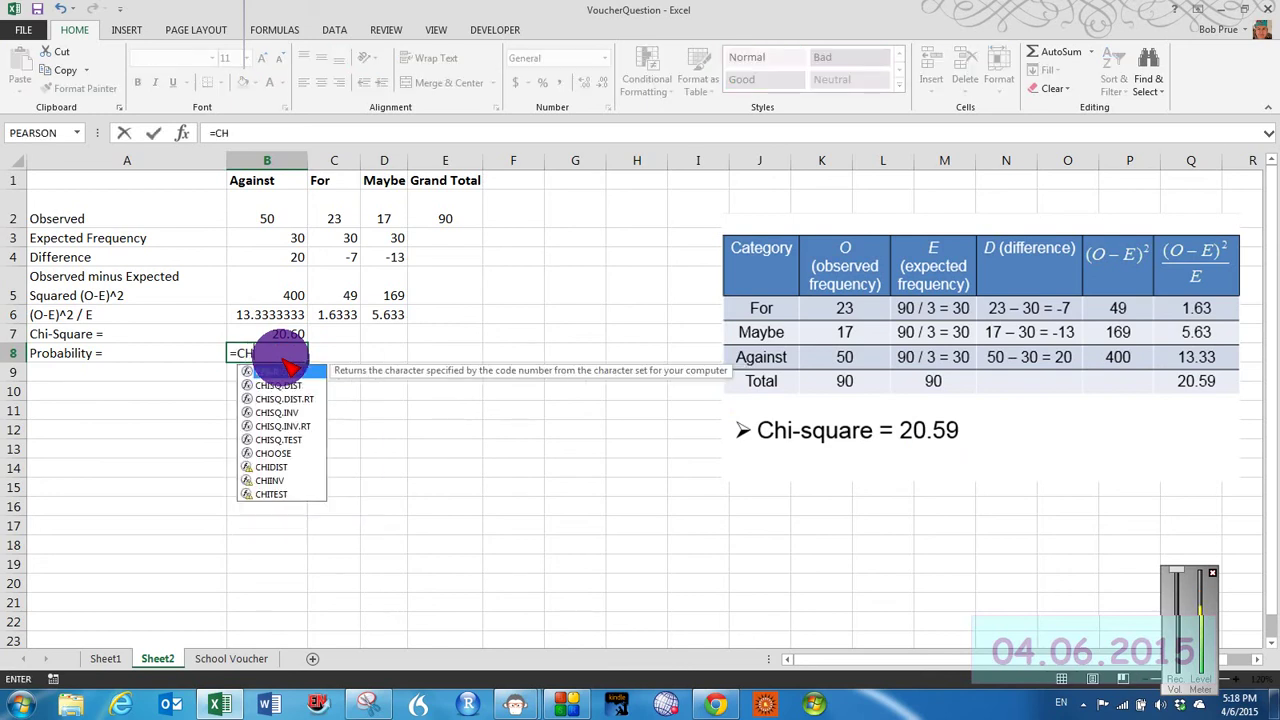
text(IS)
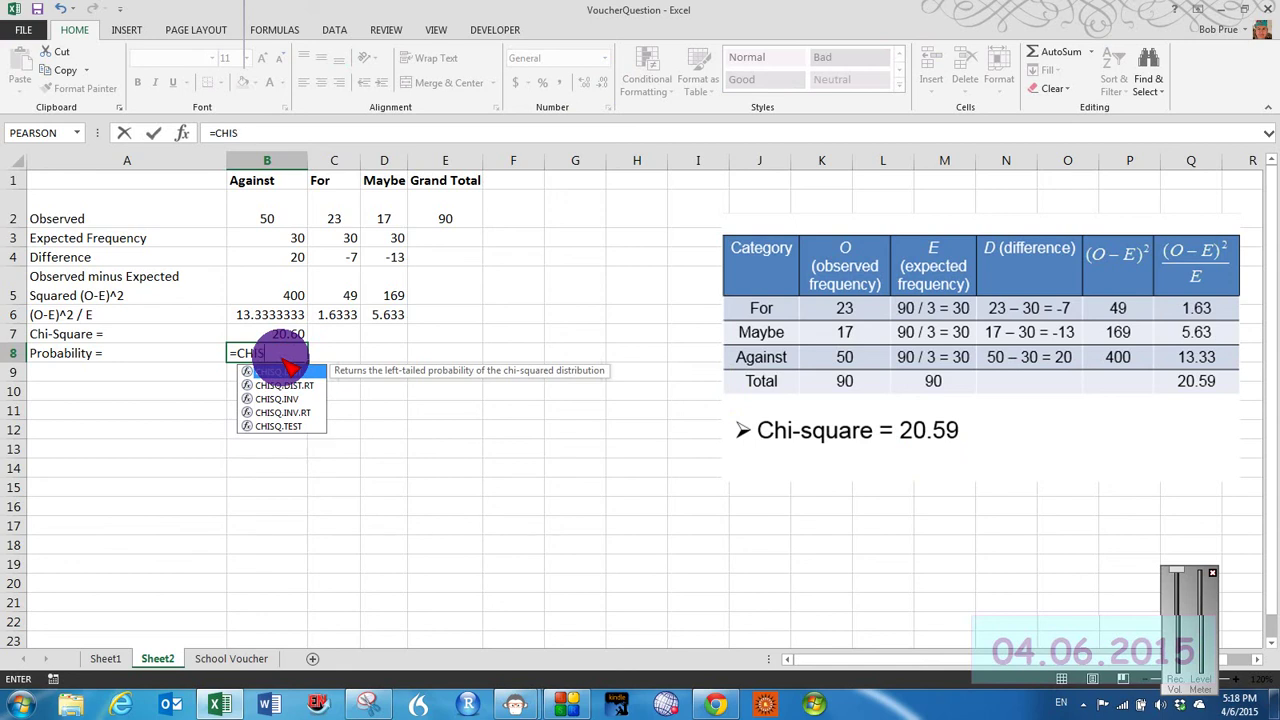
text(Q>>)
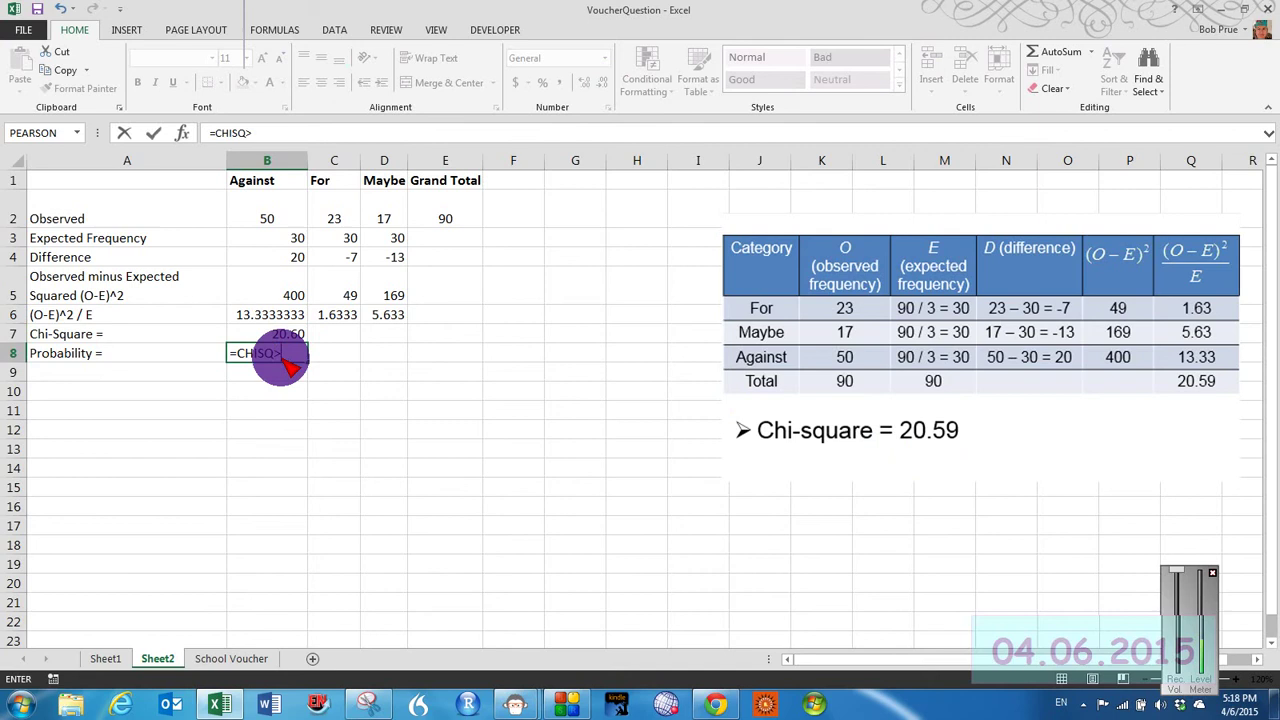
key(BackSpace)
text(.)
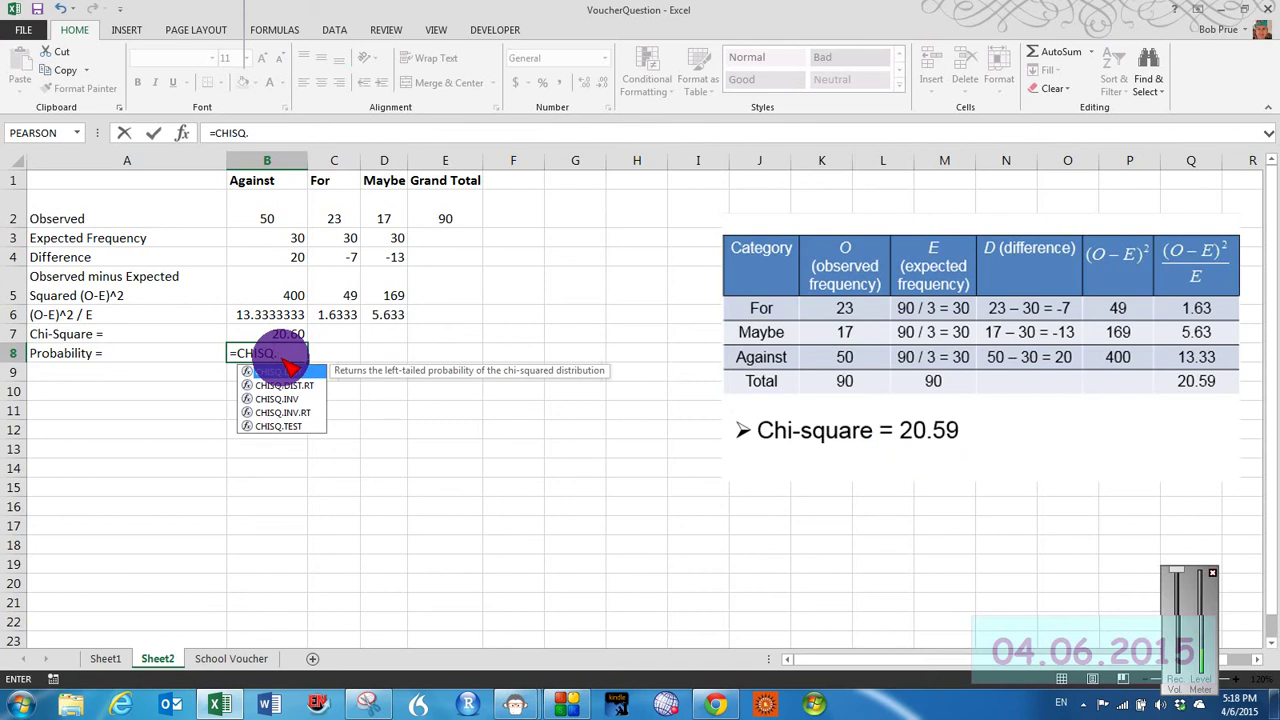
text(t)
key(Tab)
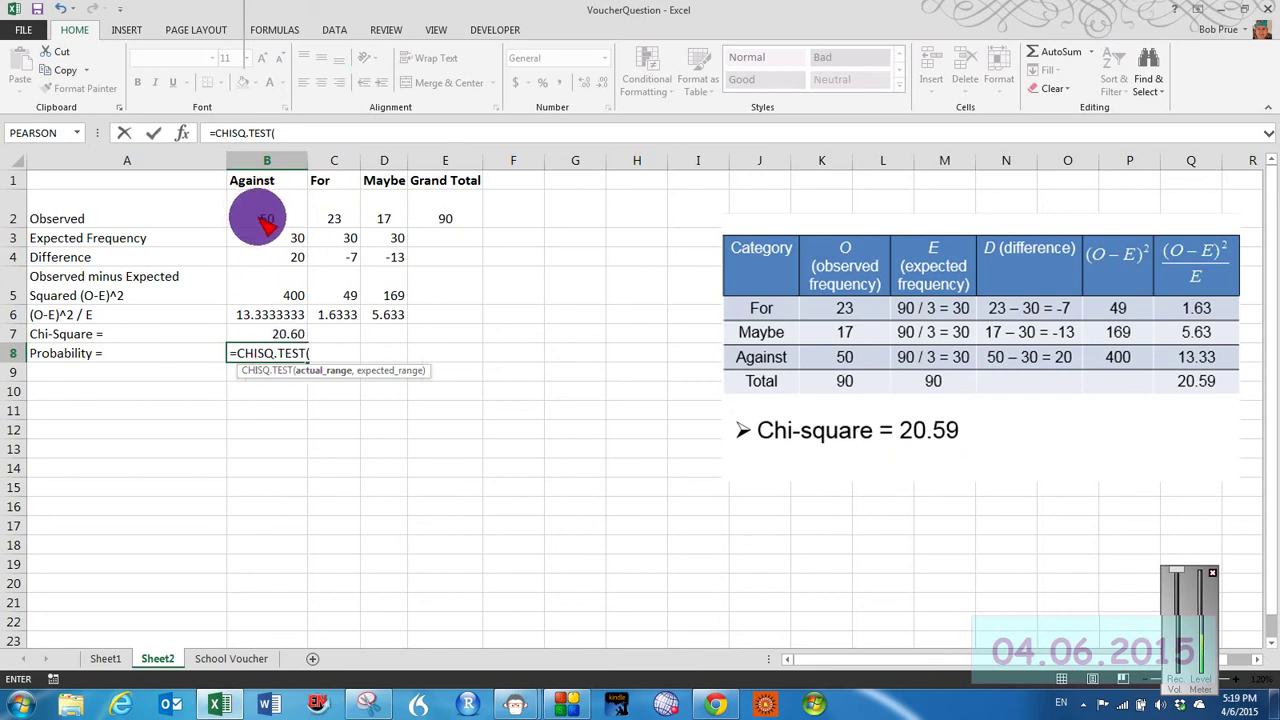
drag(278, 215, 383, 228)
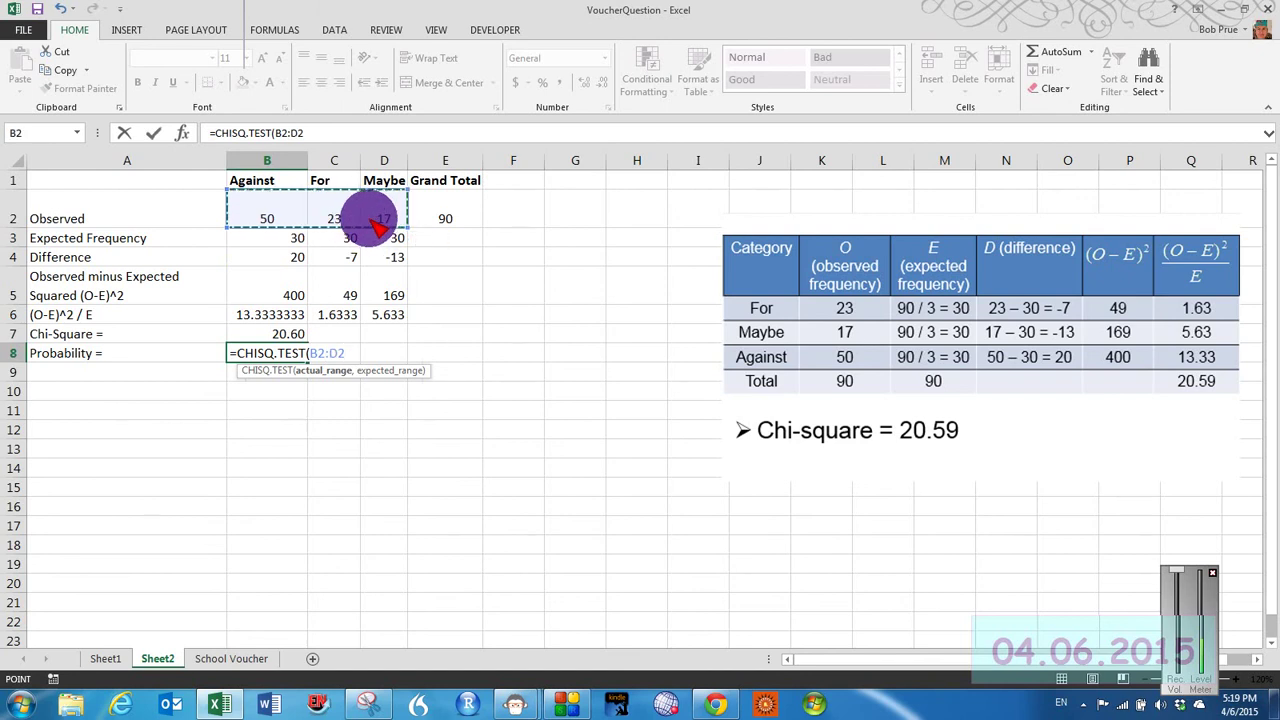
text(,)
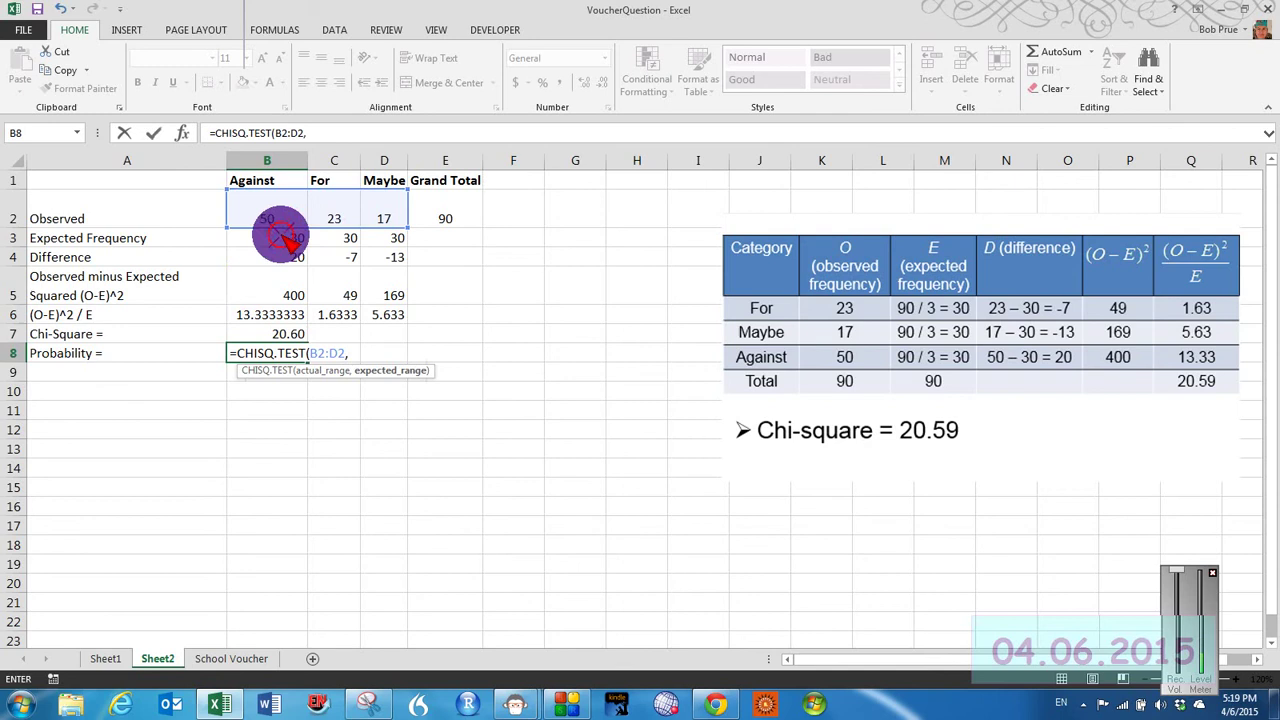
drag(282, 238, 393, 248)
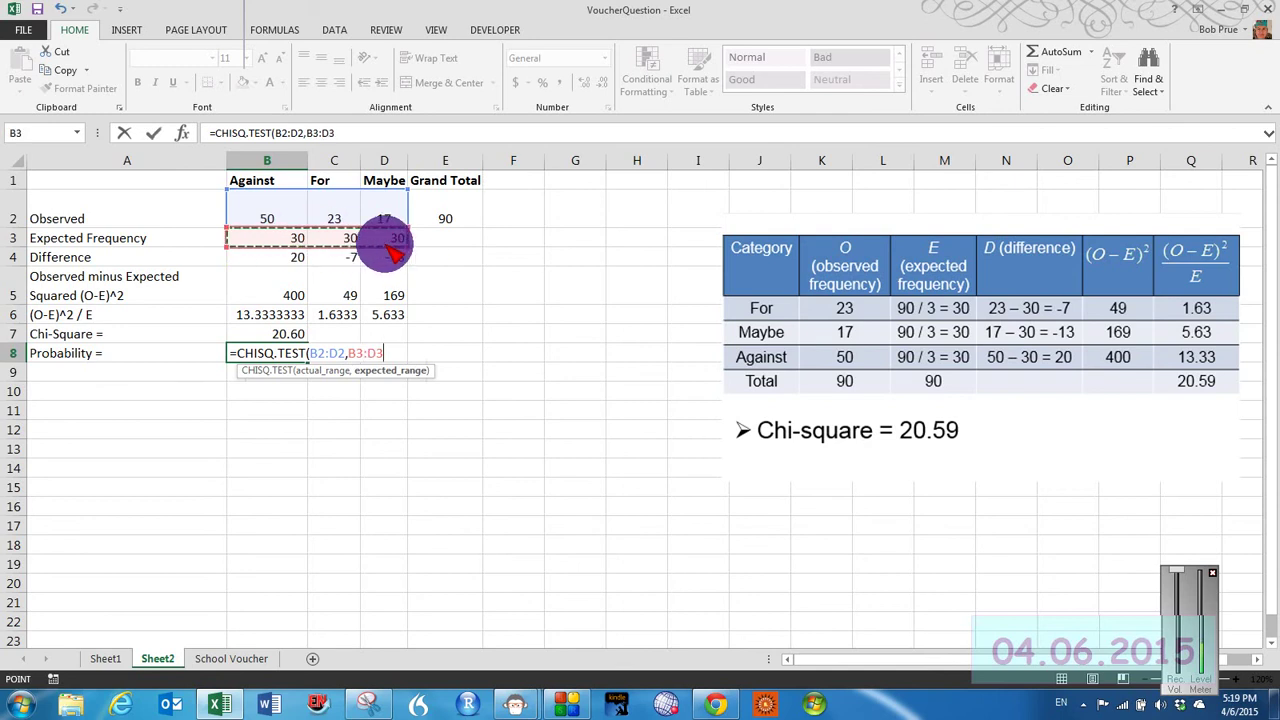
text())
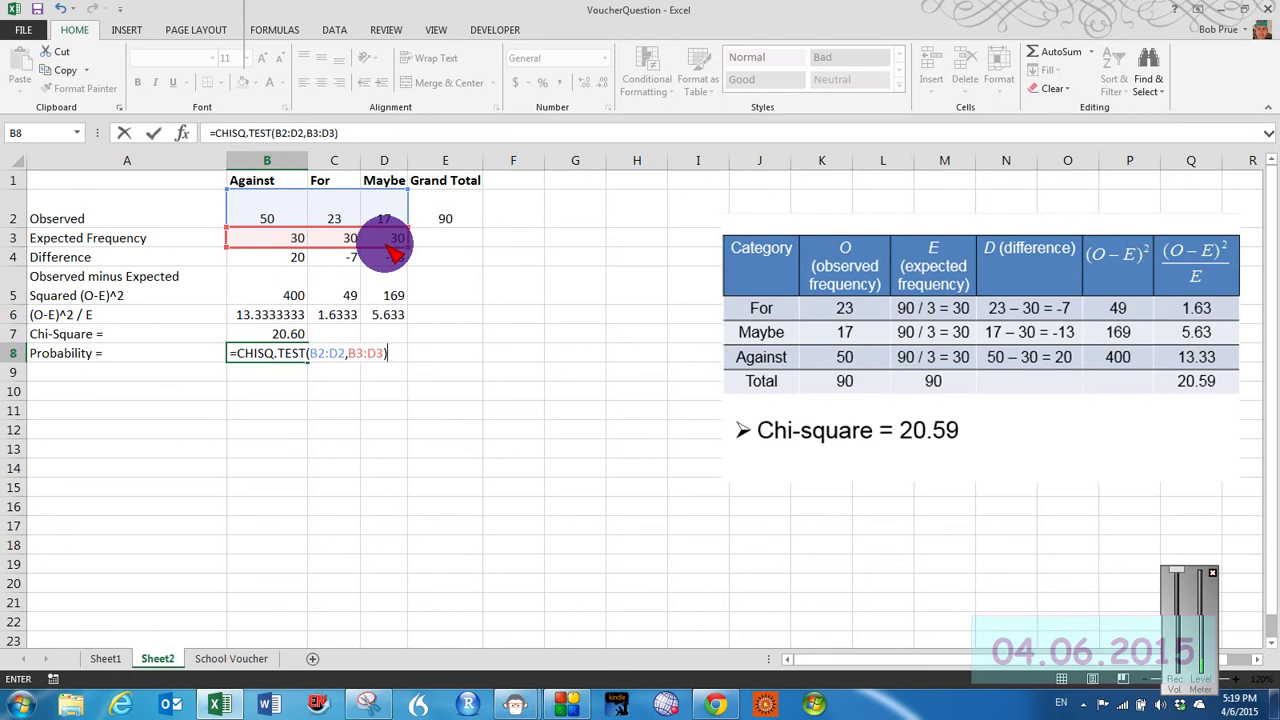
key(Return)
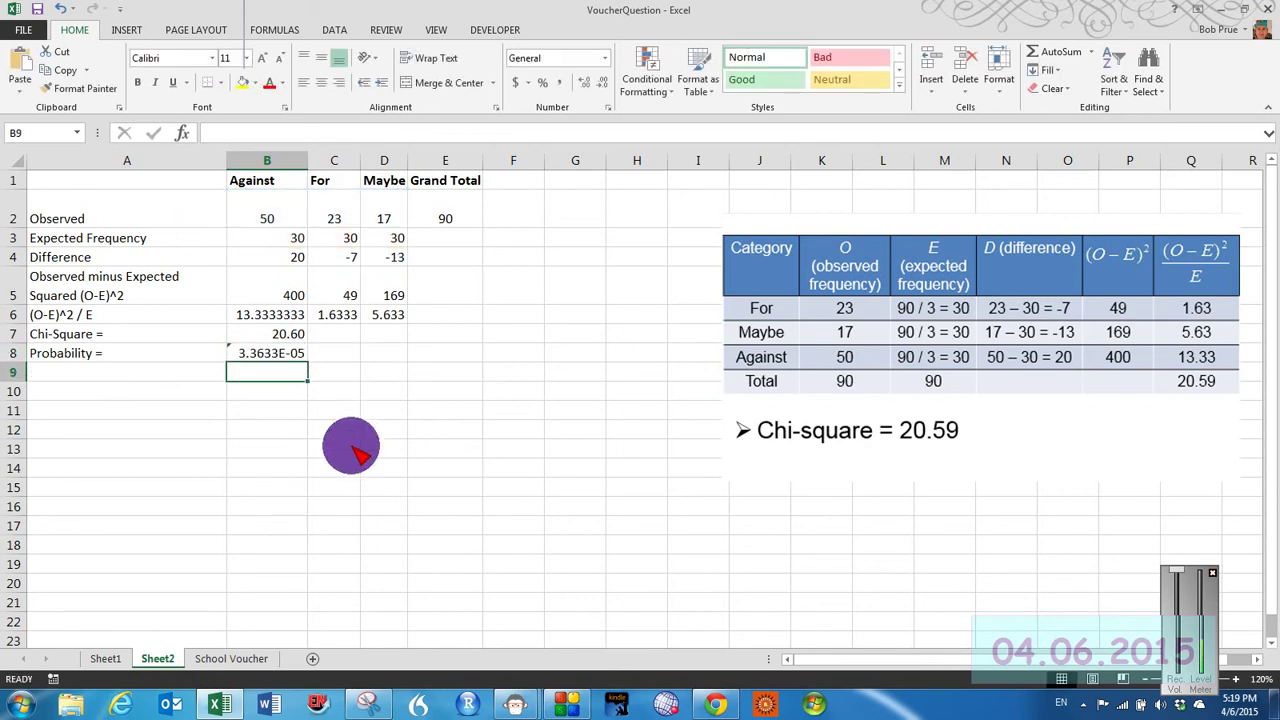
Examine the Probability result in B8 and the observed counts for Against, For, Maybe and Grand Total
click(267, 356)
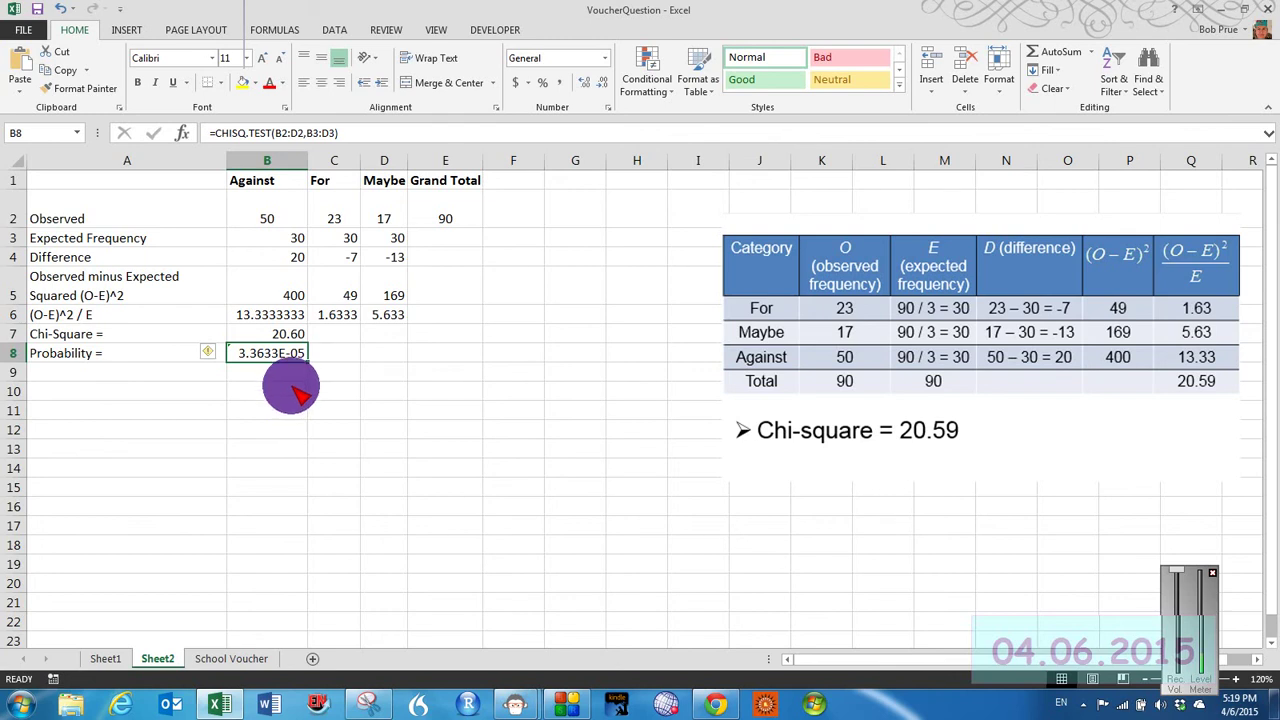
click(298, 373)
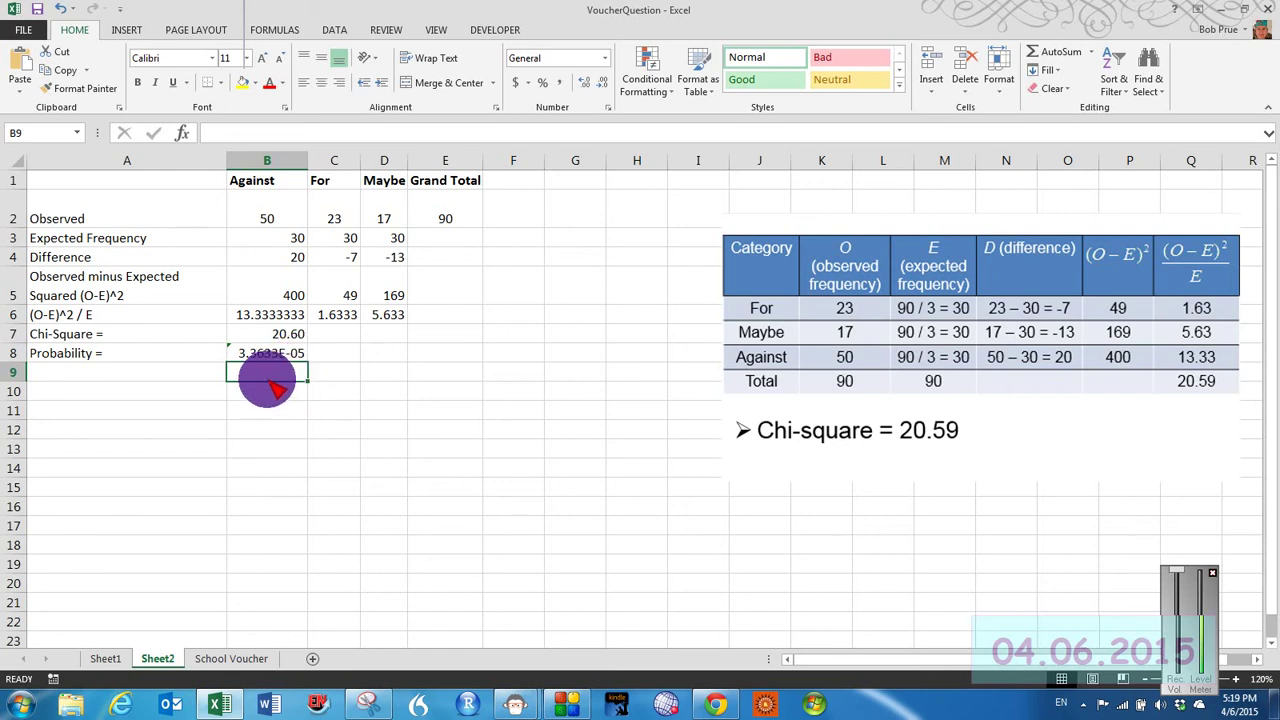
click(267, 352)
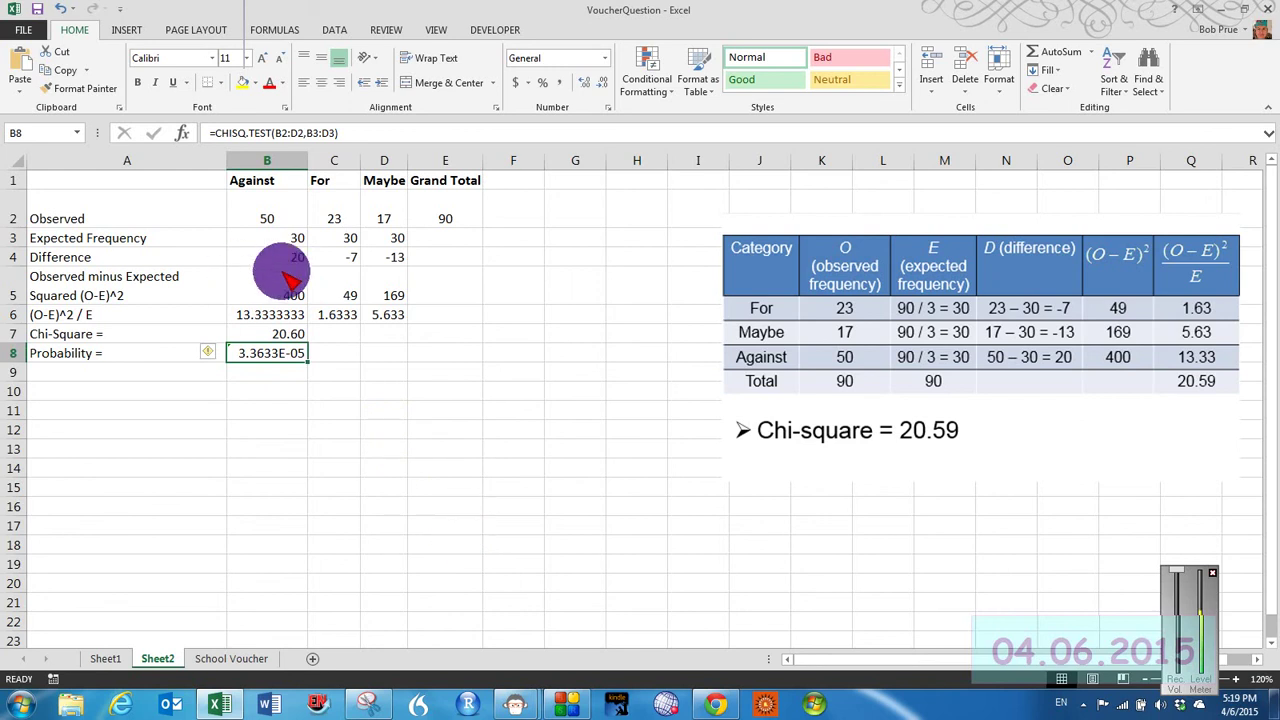
click(273, 222)
click(337, 219)
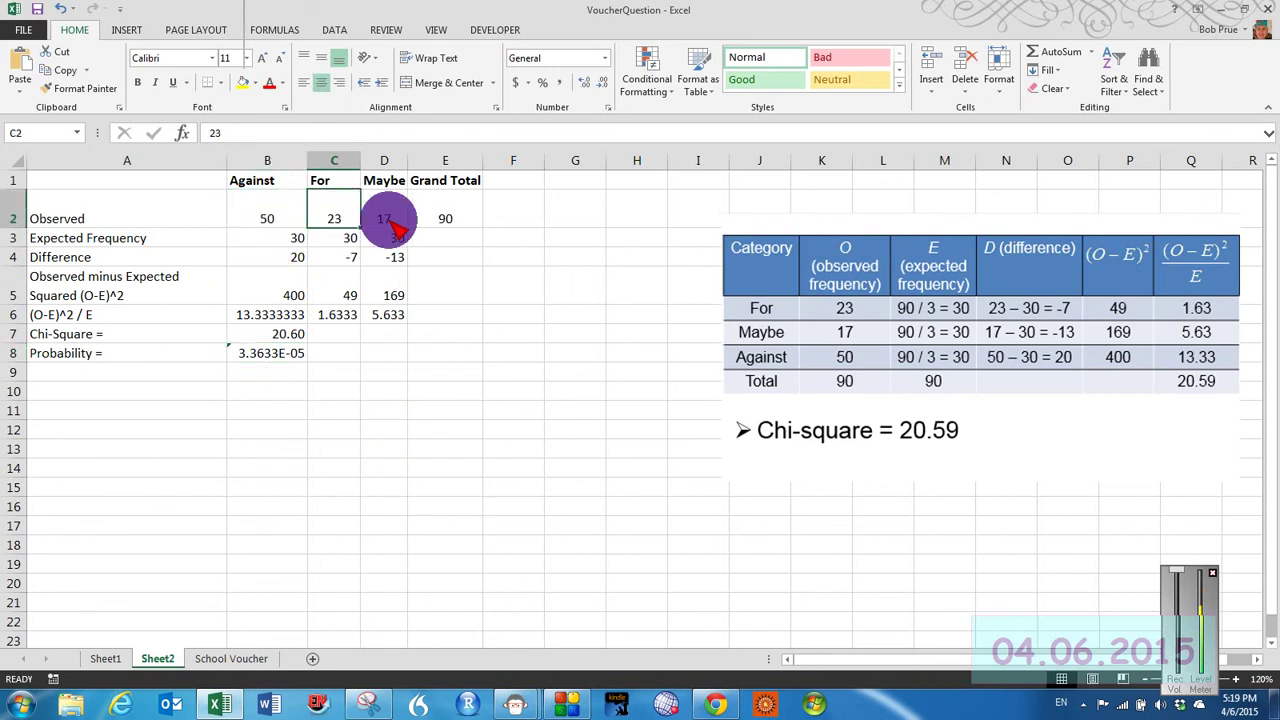
click(385, 220)
click(445, 216)
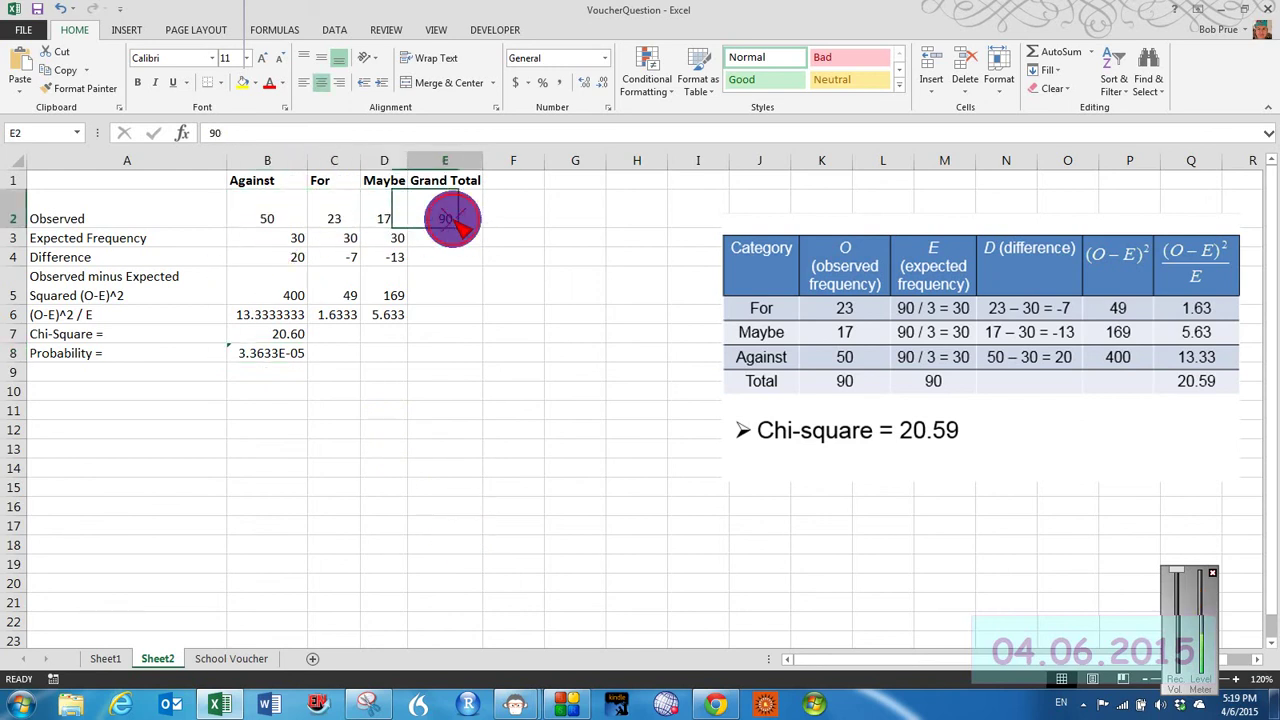
Copy the complete Preference and District data, A1:B91, from the School Voucher sheet
click(250, 660)
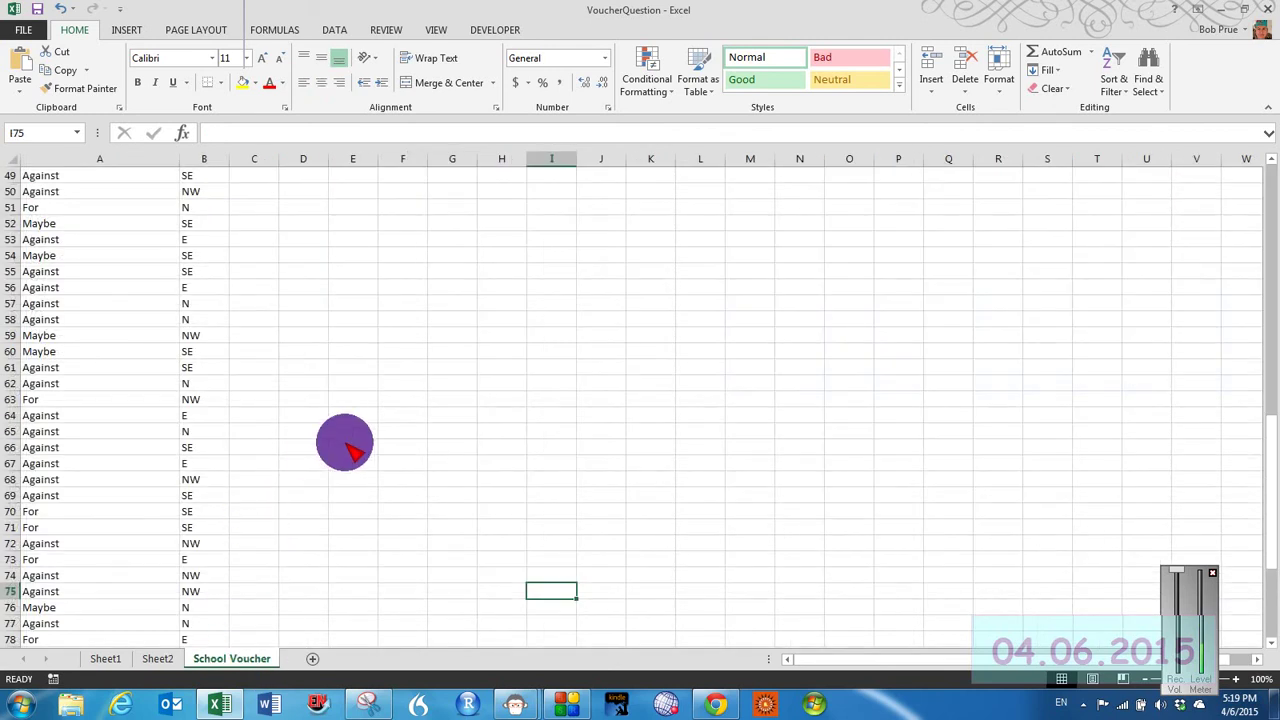
scroll(350, 420, up, 13)
scroll(352, 415, up, 3)
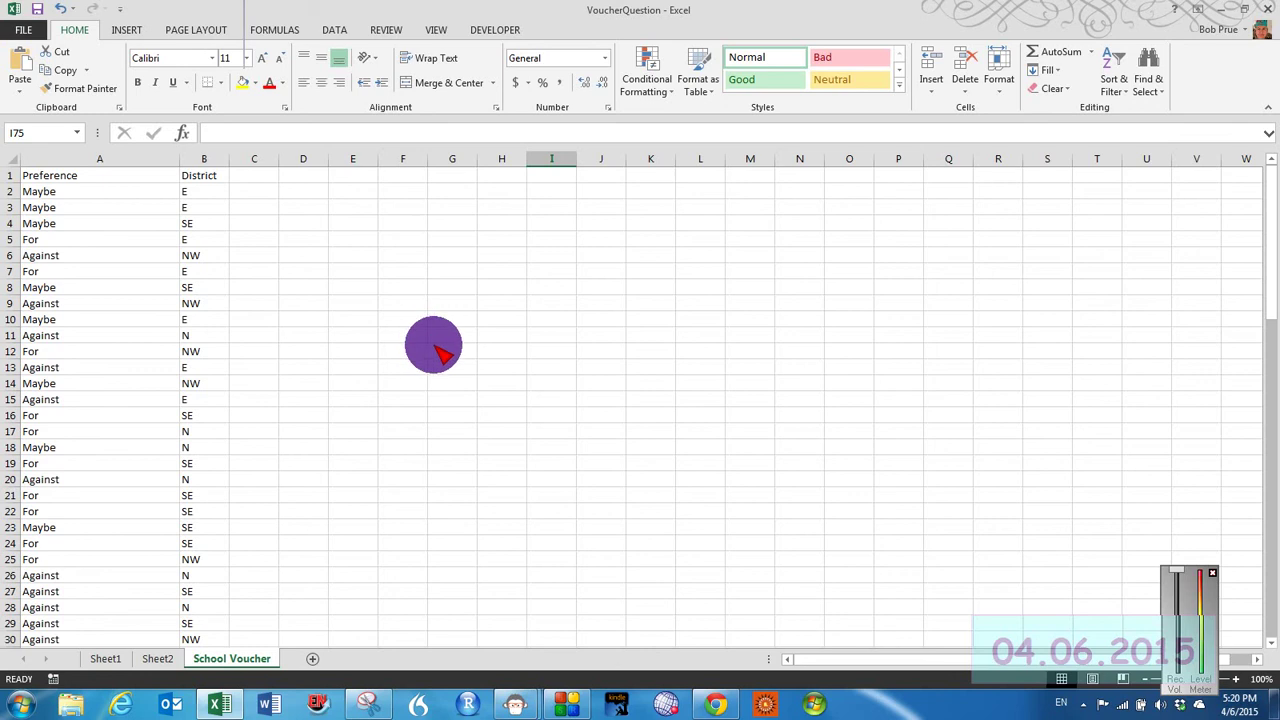
click(85, 177)
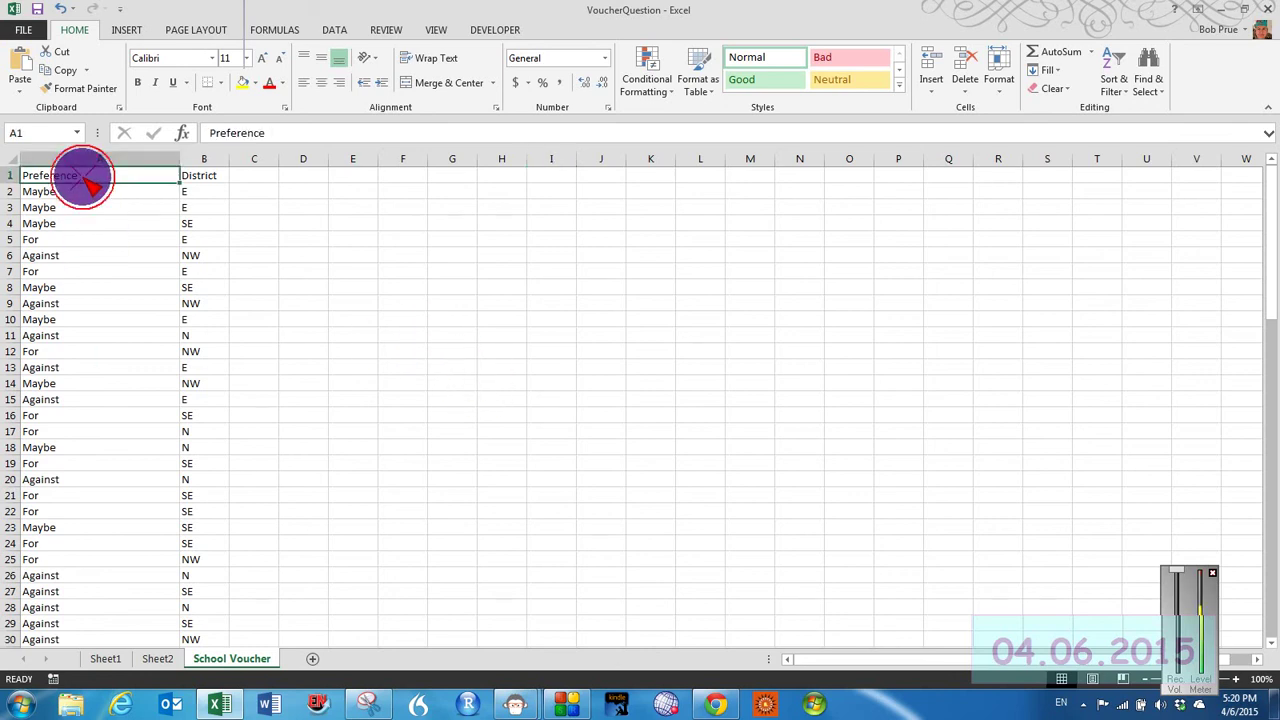
drag(85, 177, 205, 195)
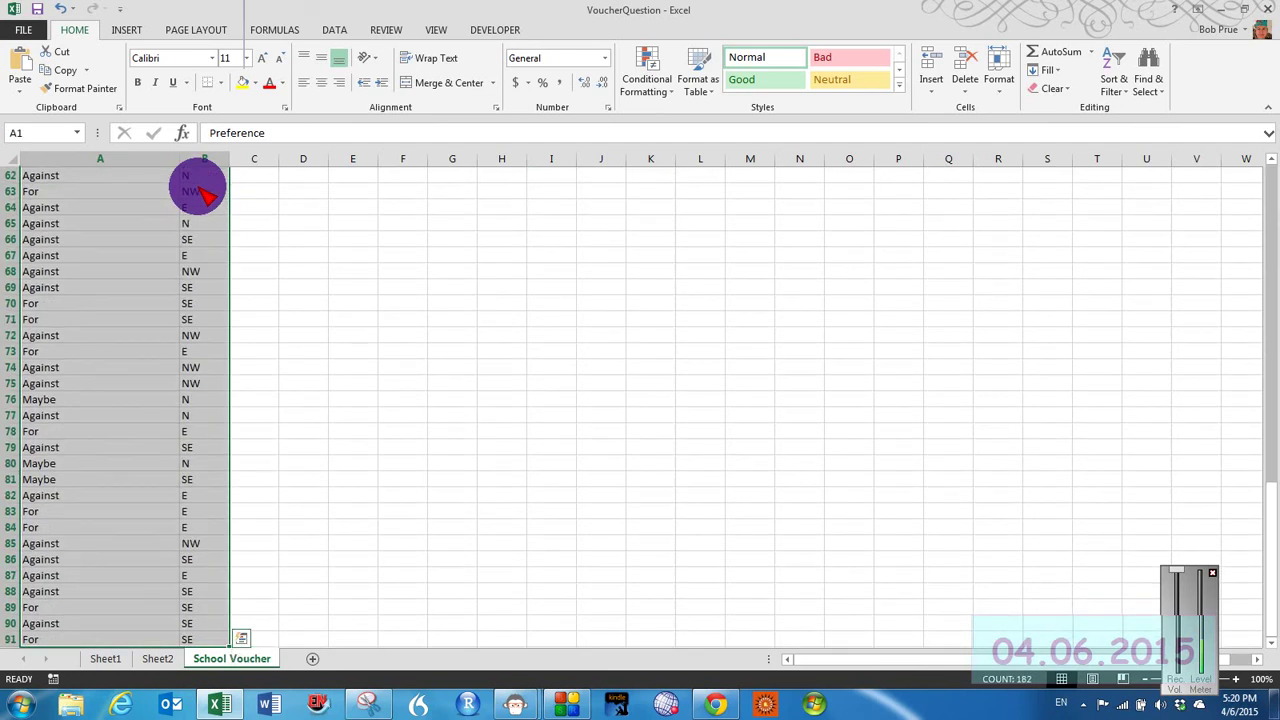
key(ctrl+c)
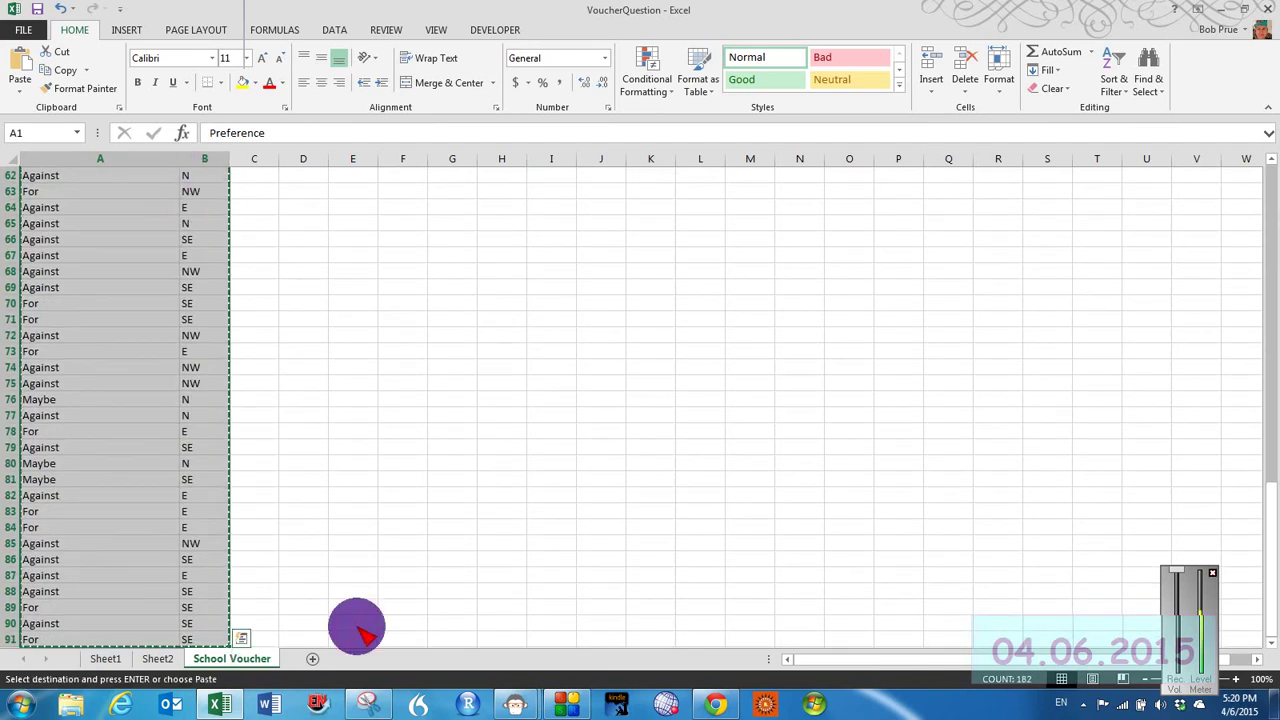
Switch to R Commander and import the clipboard data as data set chitest, with variable names included and white space as separator
click(517, 705)
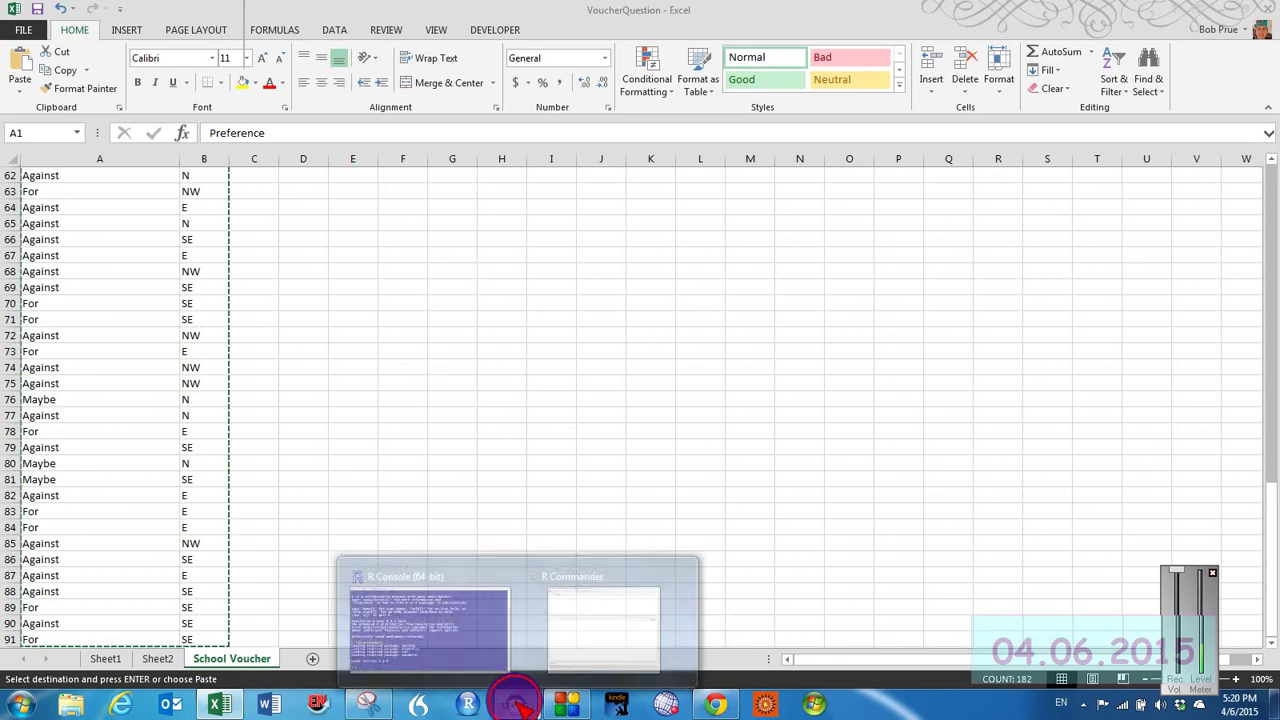
click(628, 612)
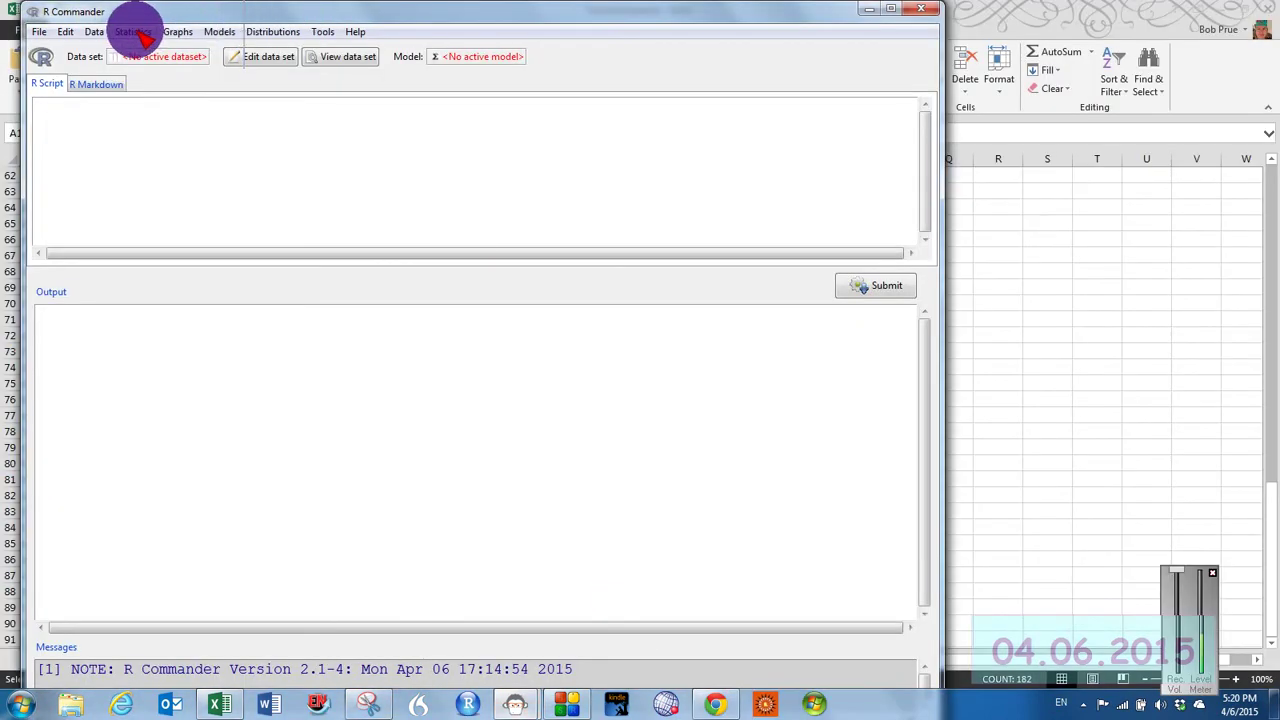
click(93, 32)
mouse_move(128, 103)
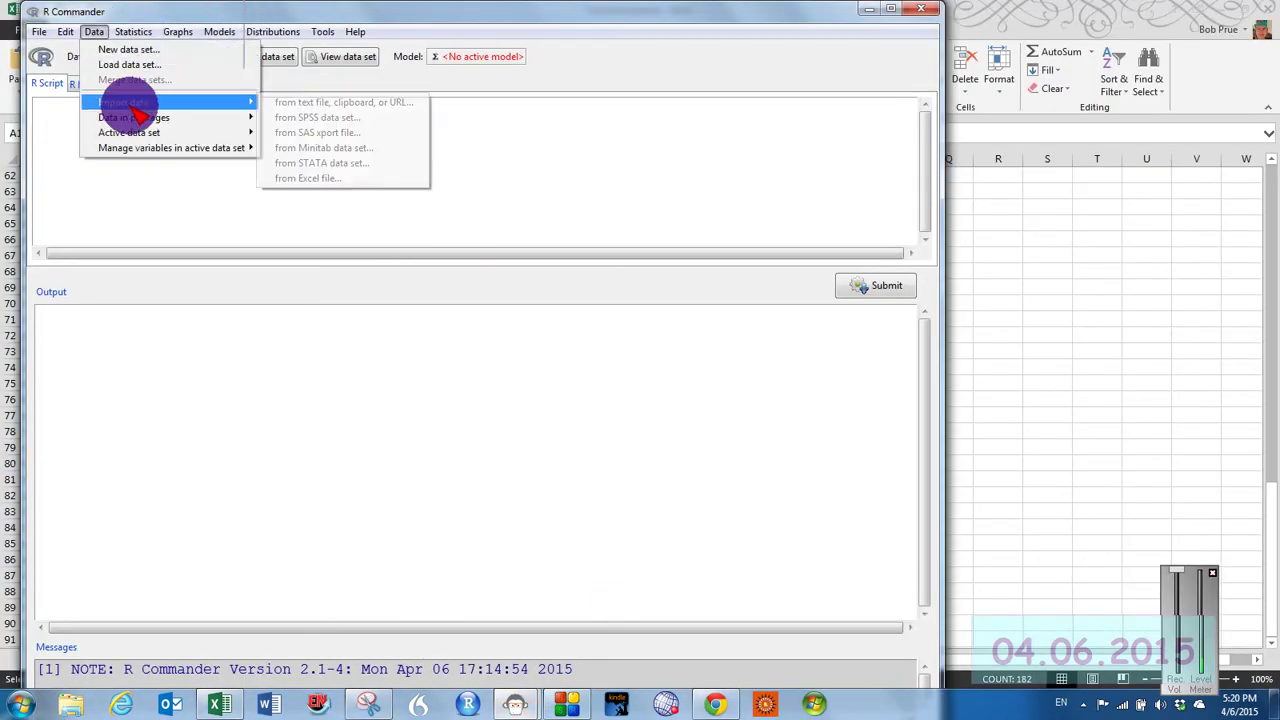
click(290, 102)
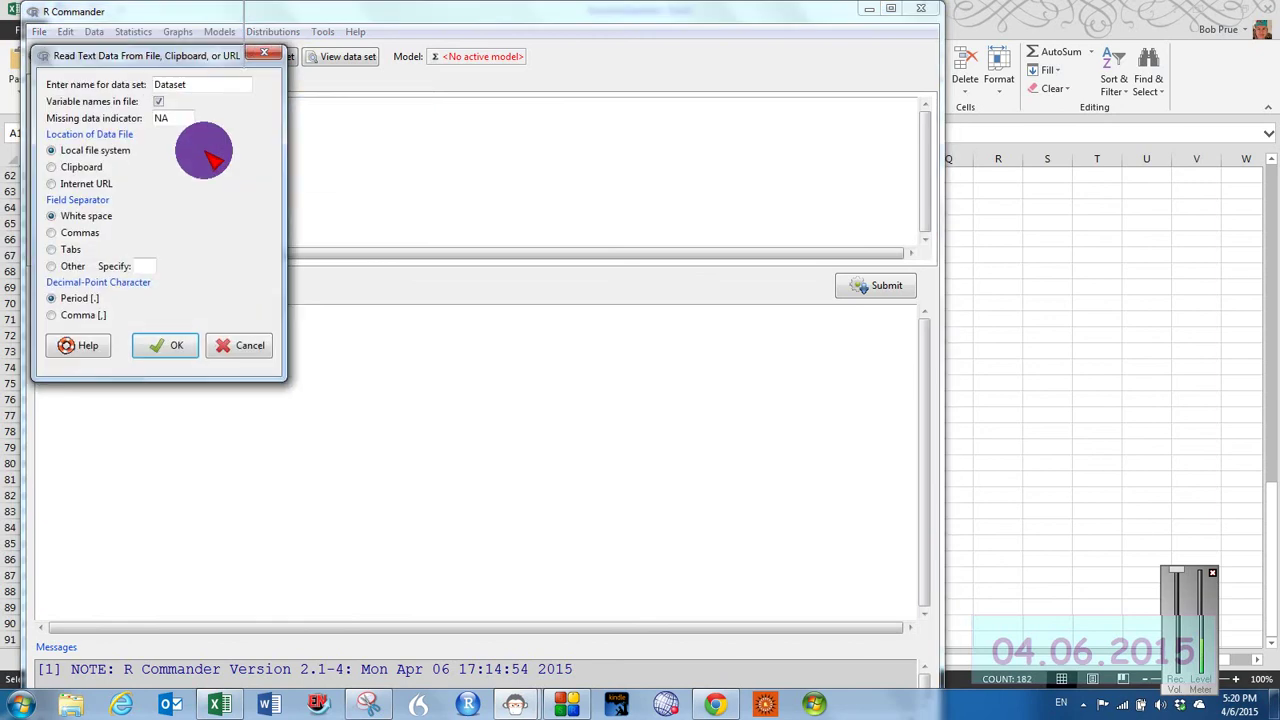
click(53, 167)
drag(195, 84, 112, 90)
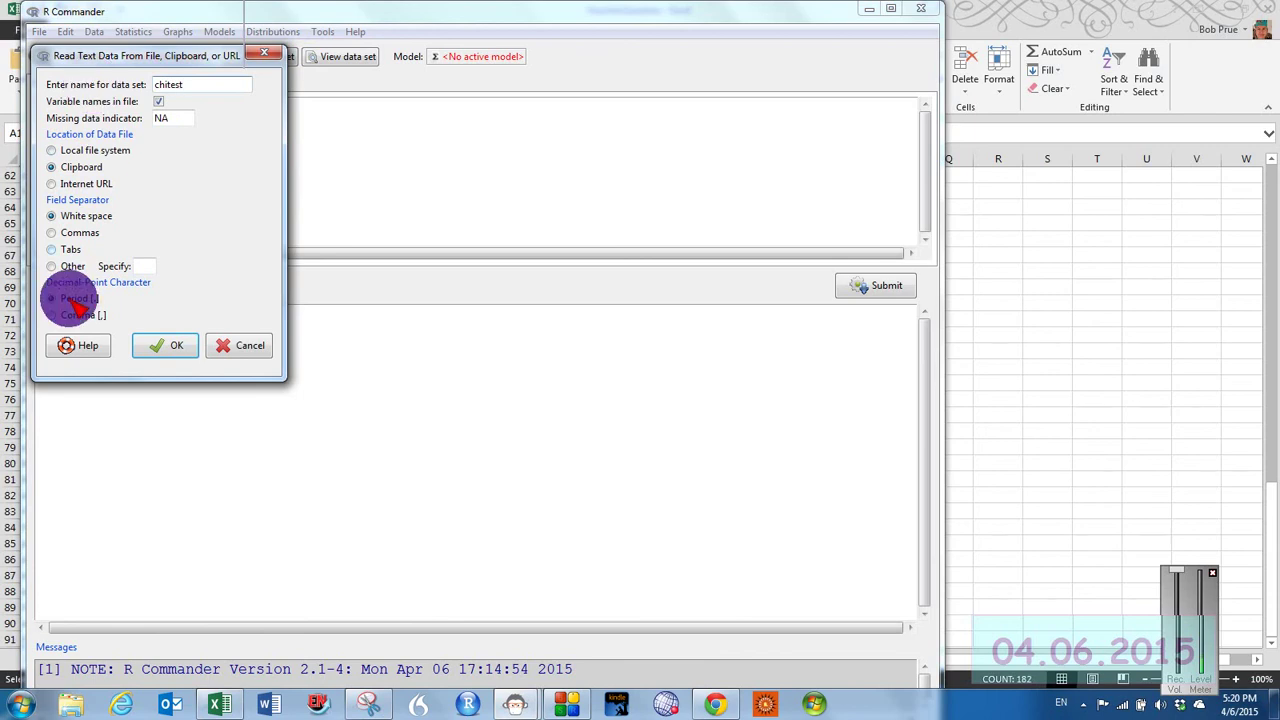
click(166, 345)
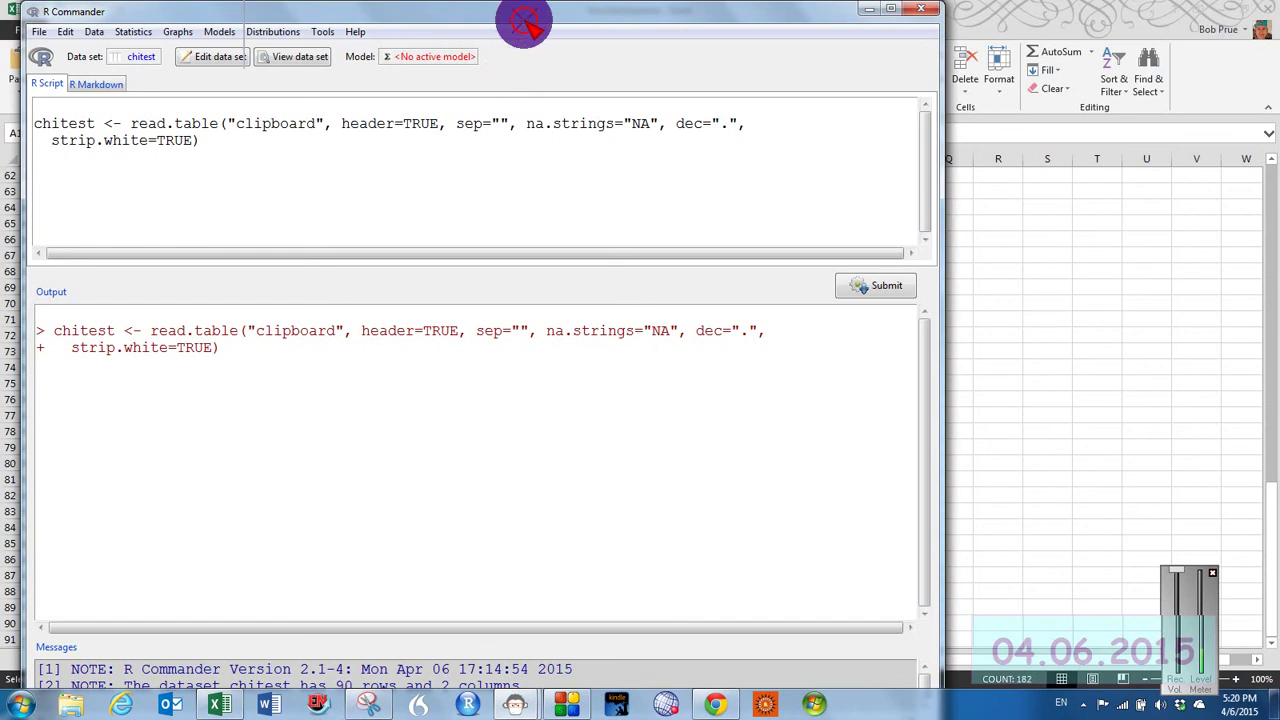
View the imported chitest data set to check its Preference and District columns, and close the viewer
drag(523, 14, 599, 16)
click(380, 57)
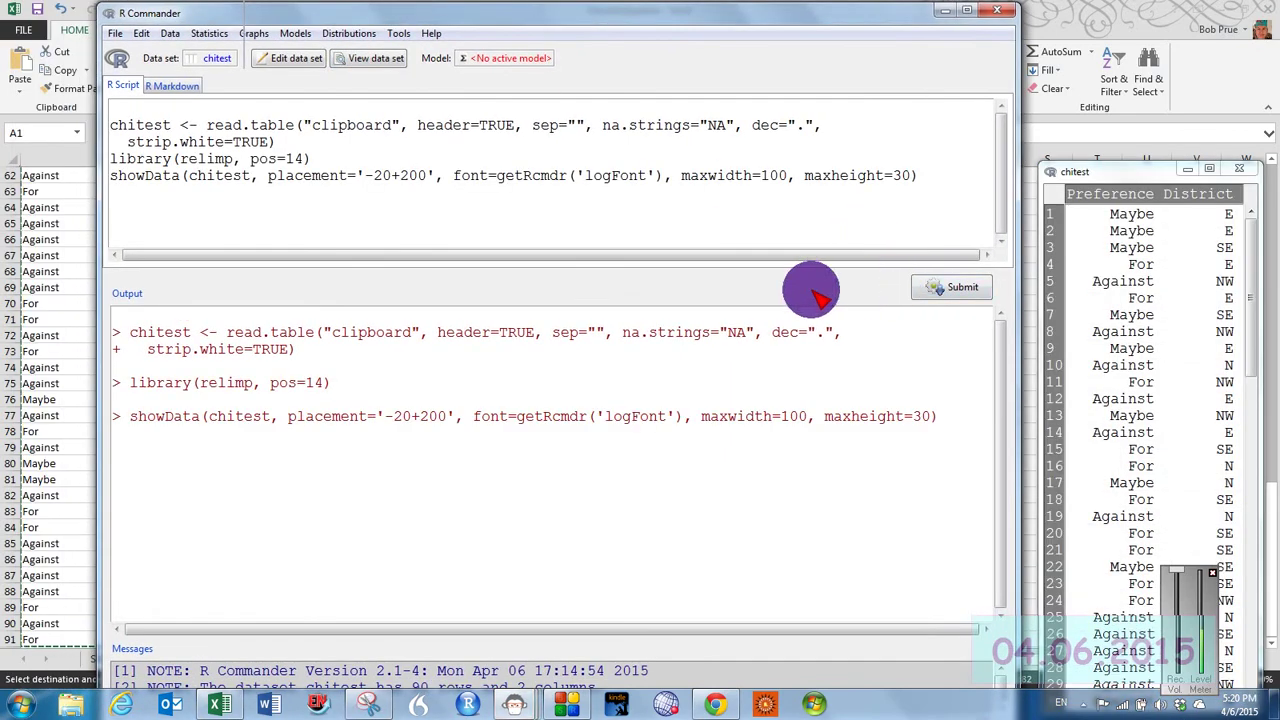
click(1240, 168)
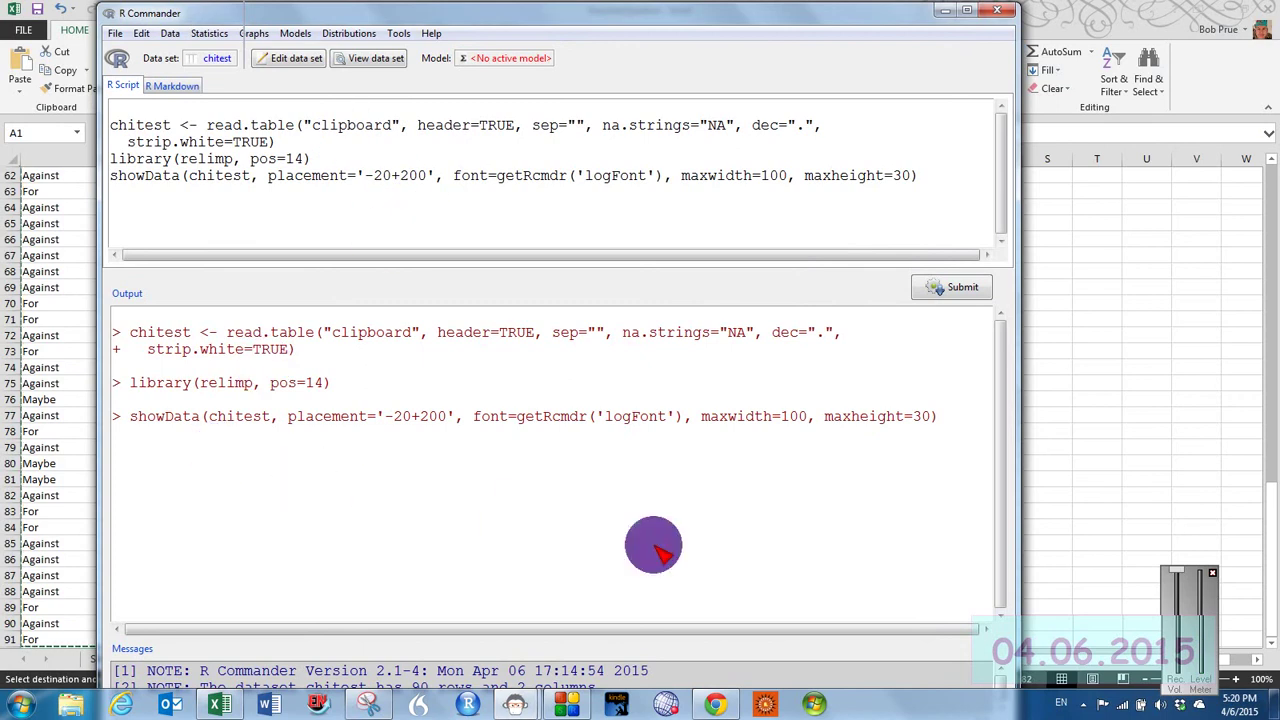
Clear all the text from the Output and R Script areas
drag(968, 428, 228, 300)
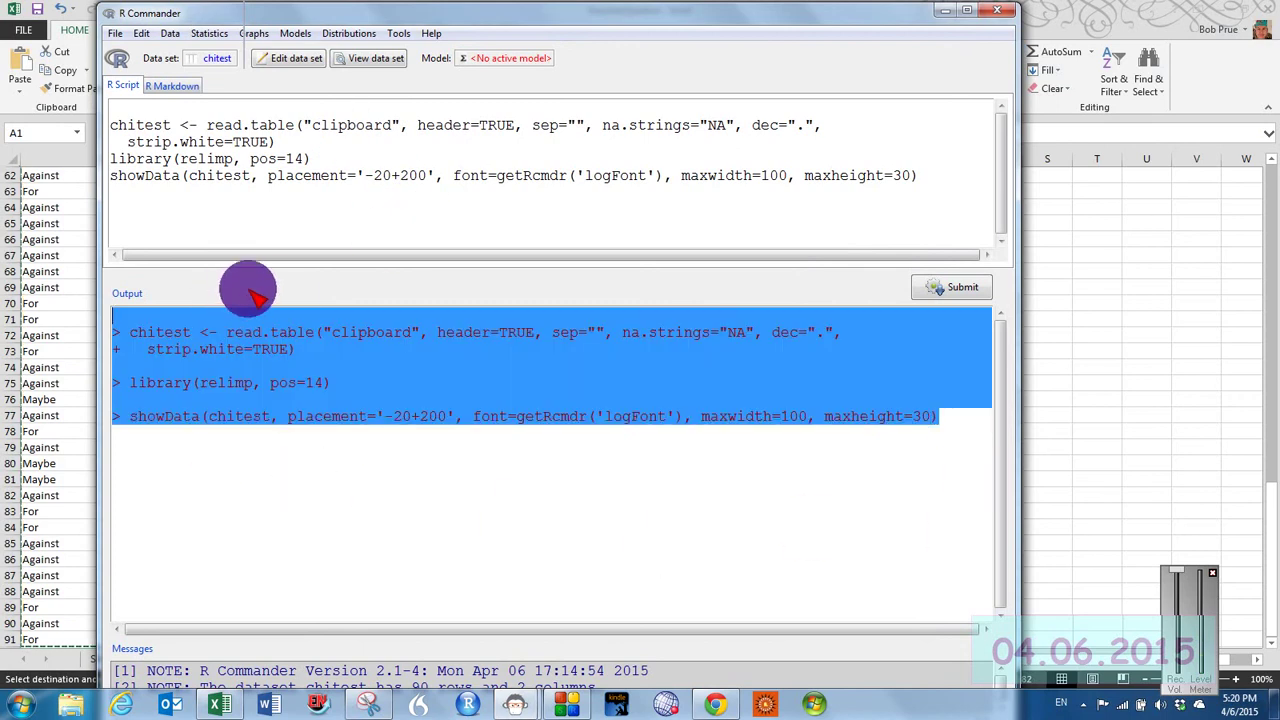
key(Delete)
drag(377, 228, 75, 90)
key(Delete)
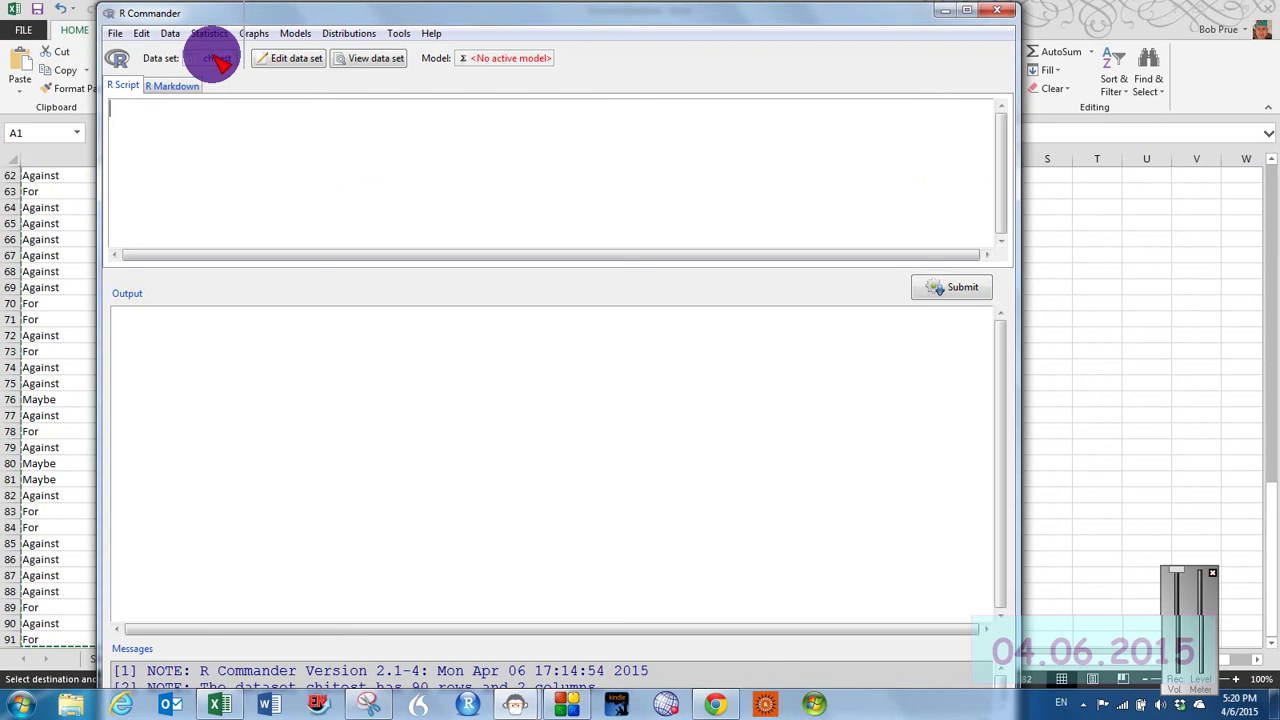
Run a frequency distribution of Preference with the chi-square goodness-of-fit test, using hypothesized probabilities of 1/3 for Against, For and Maybe
click(207, 34)
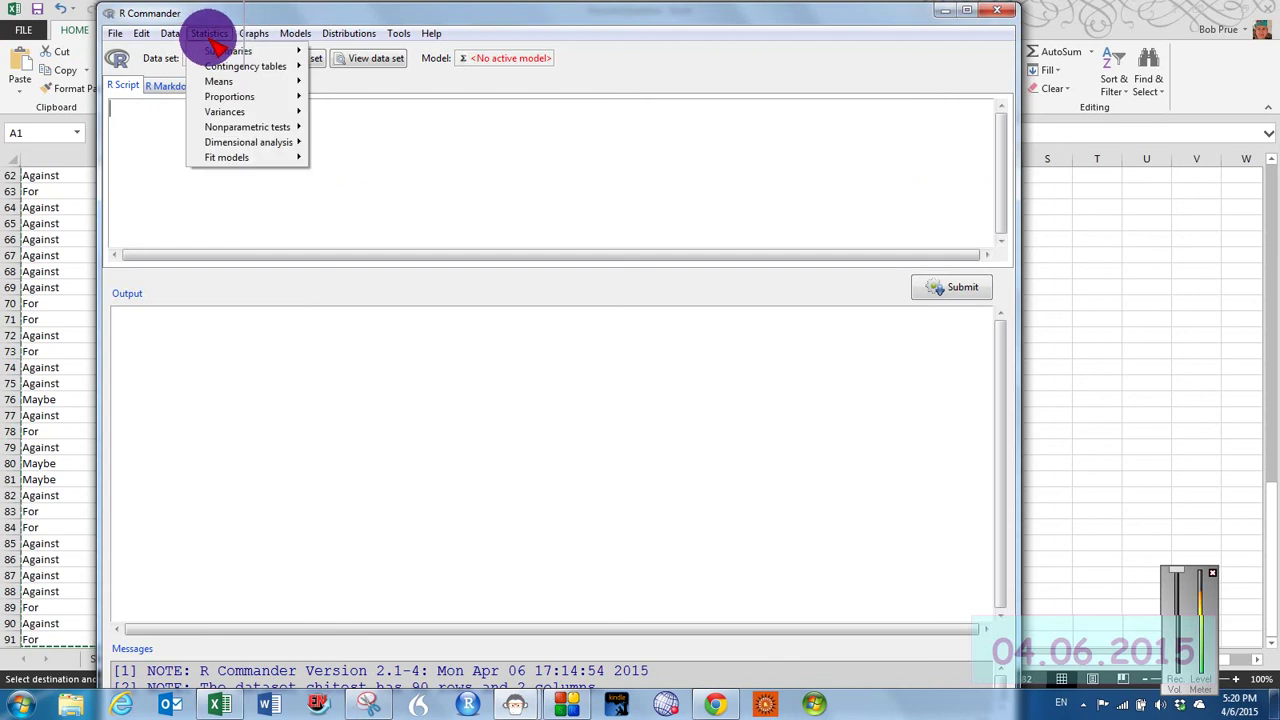
mouse_move(214, 54)
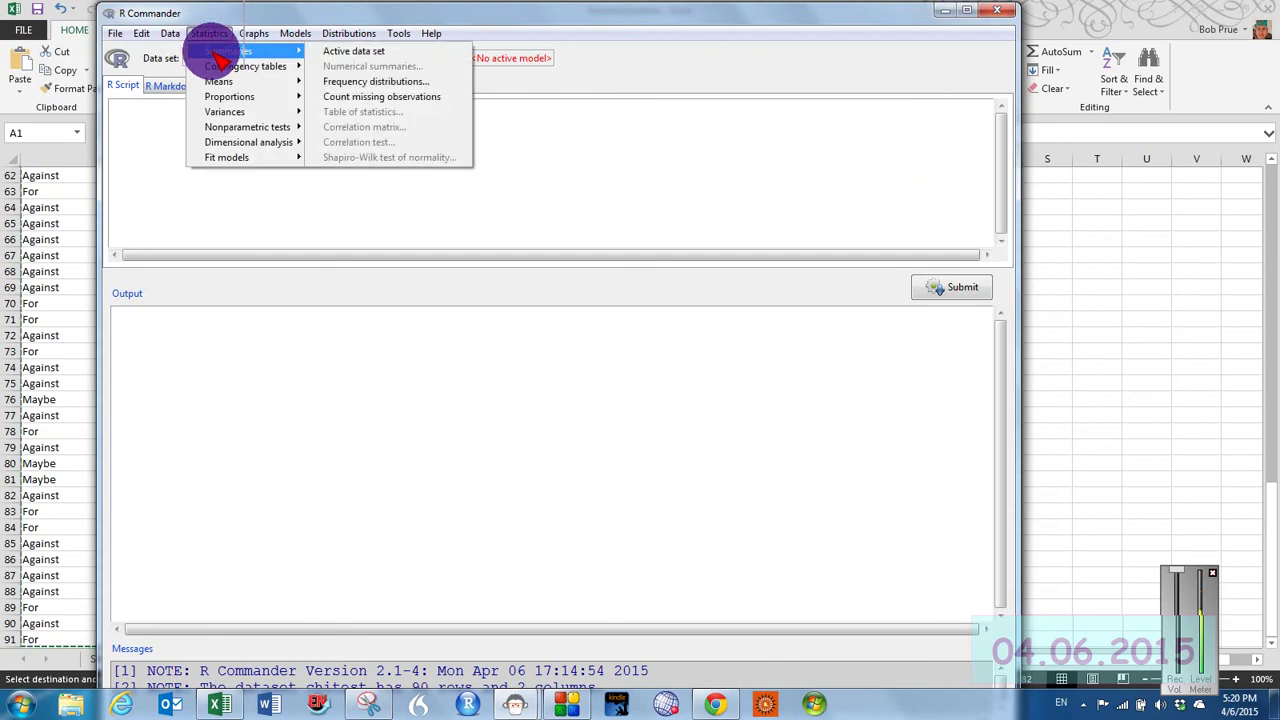
click(372, 88)
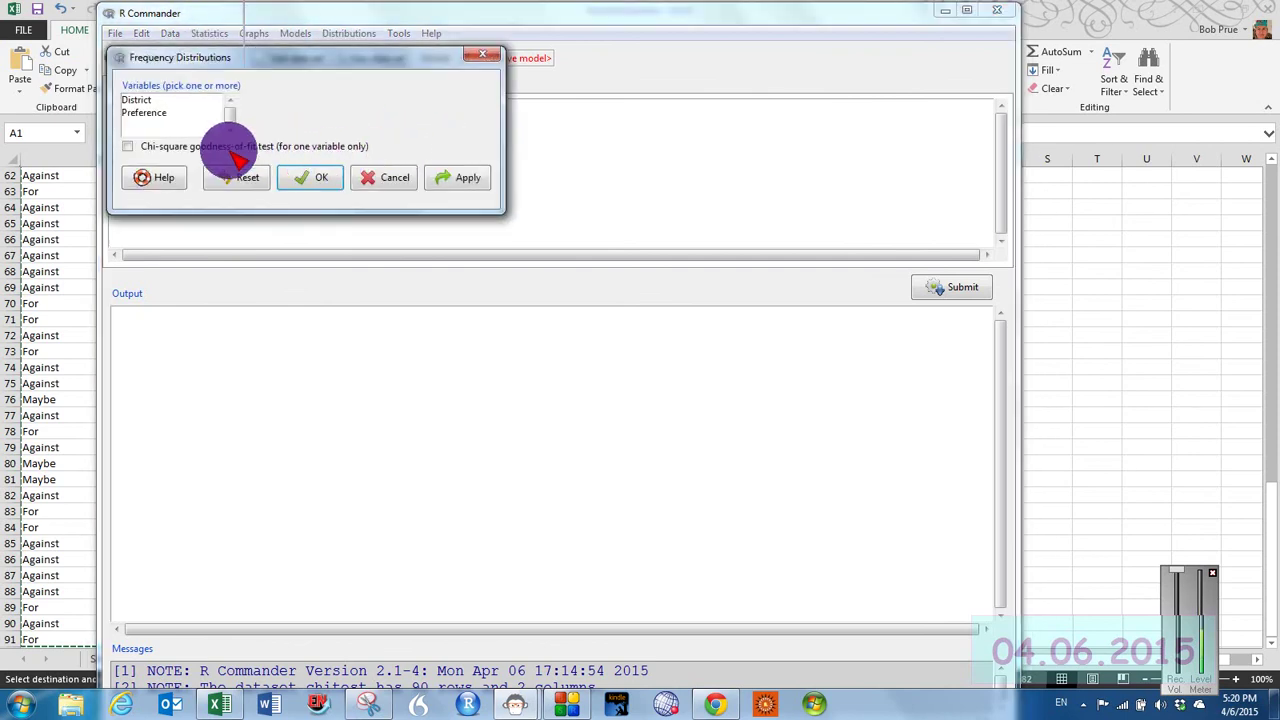
click(166, 113)
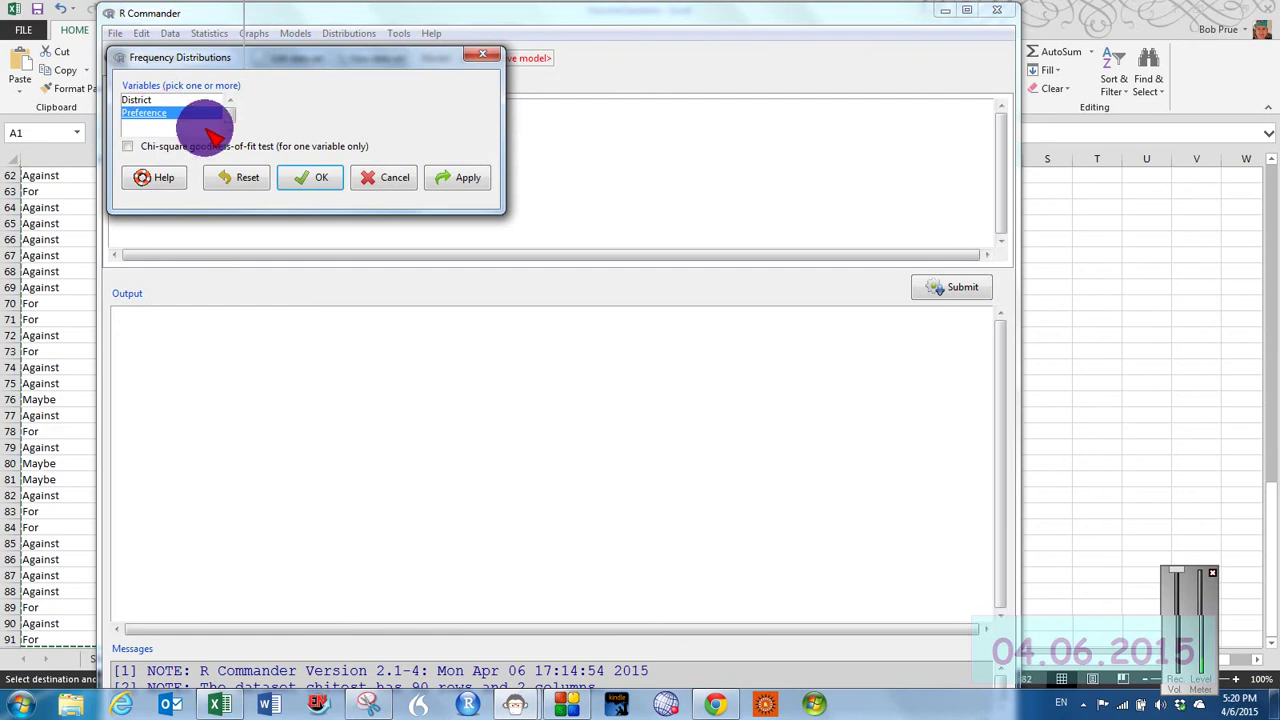
drag(349, 55, 461, 73)
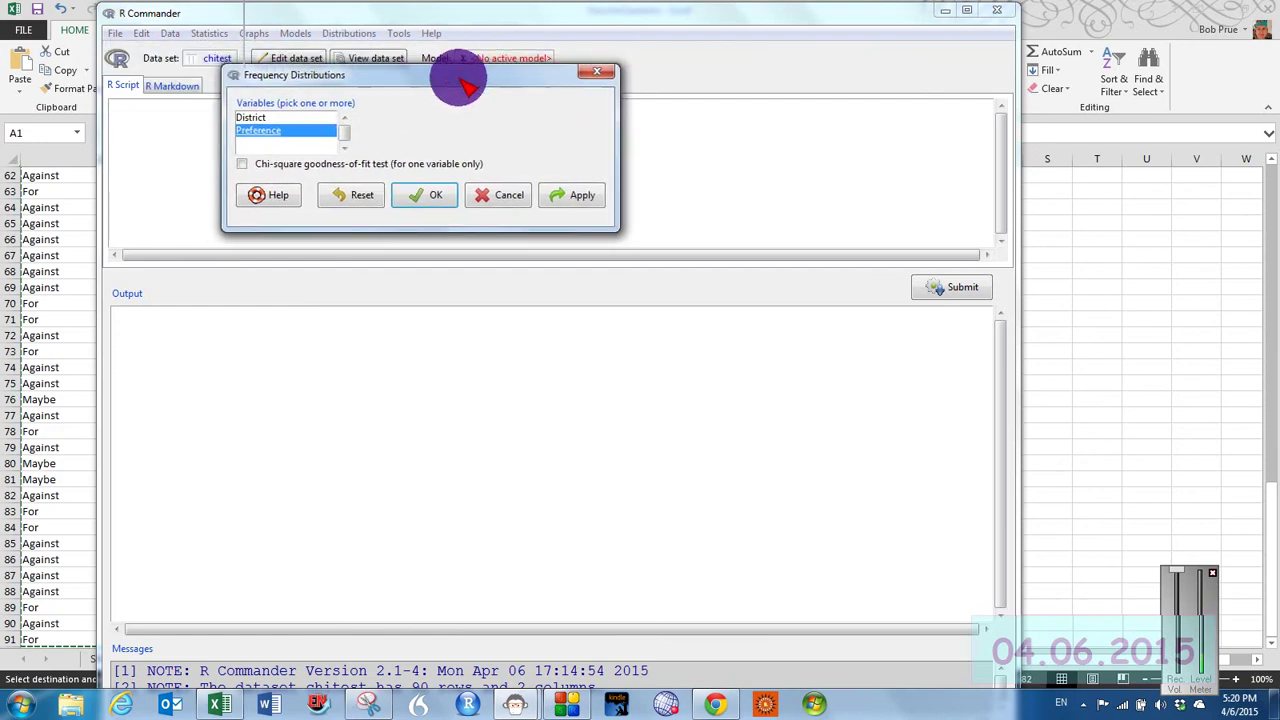
click(242, 164)
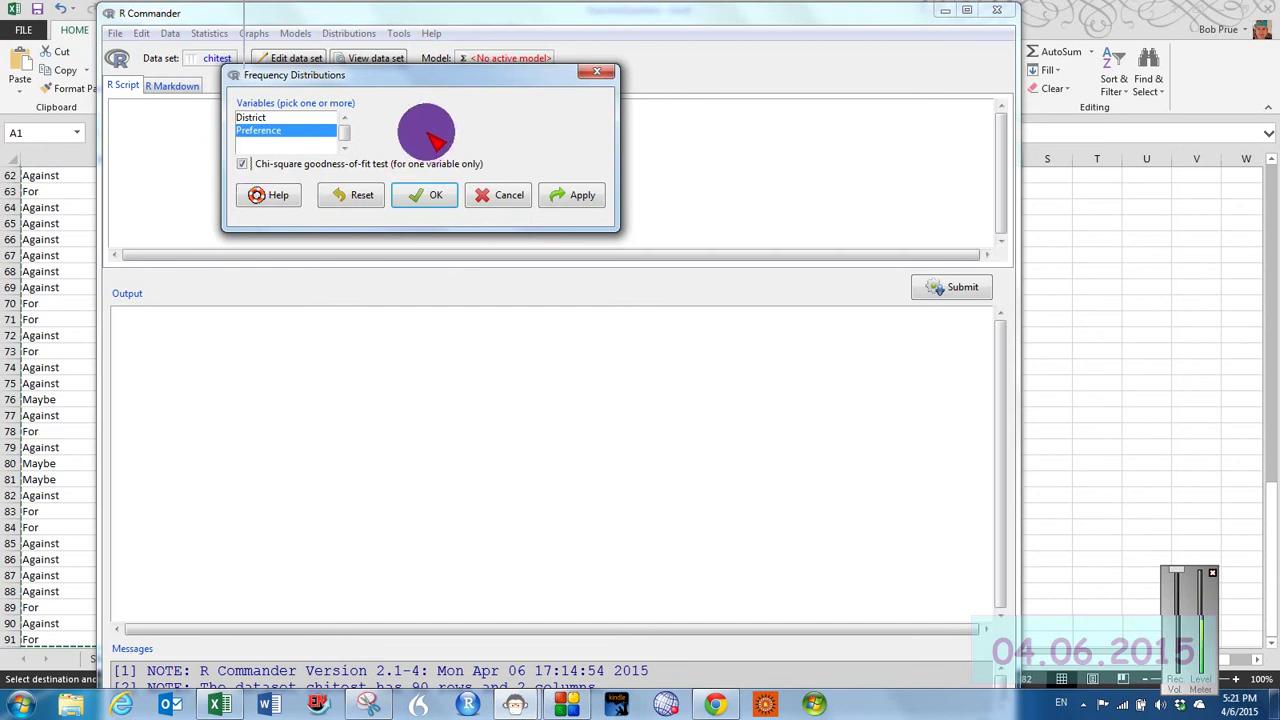
click(432, 197)
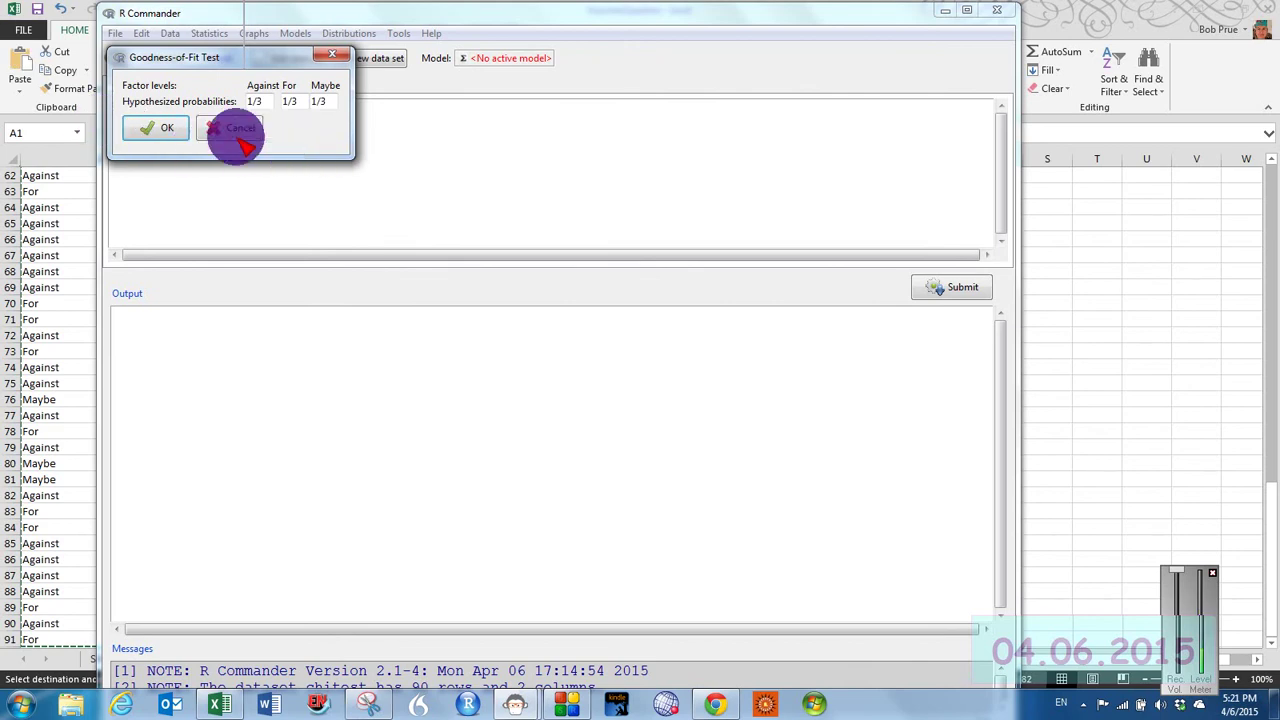
click(168, 130)
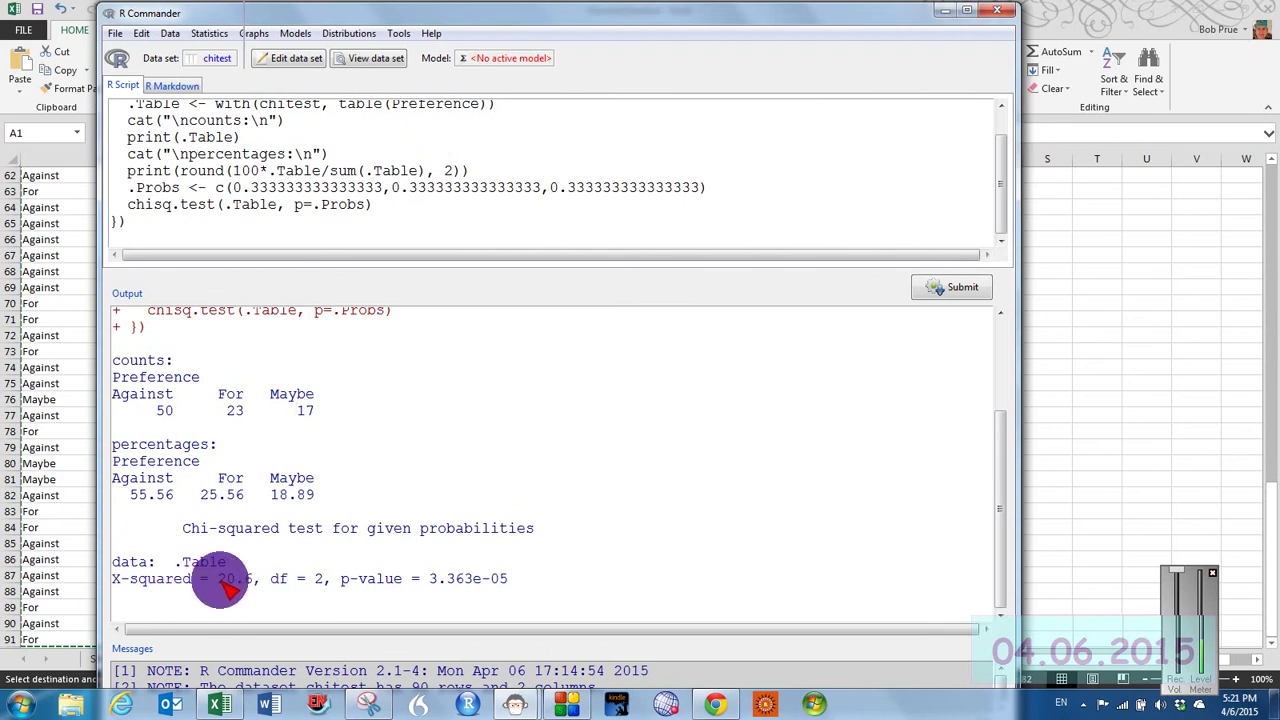
Examine the degrees of freedom and p-value in the Preference chi-squared test output
drag(586, 16, 660, 10)
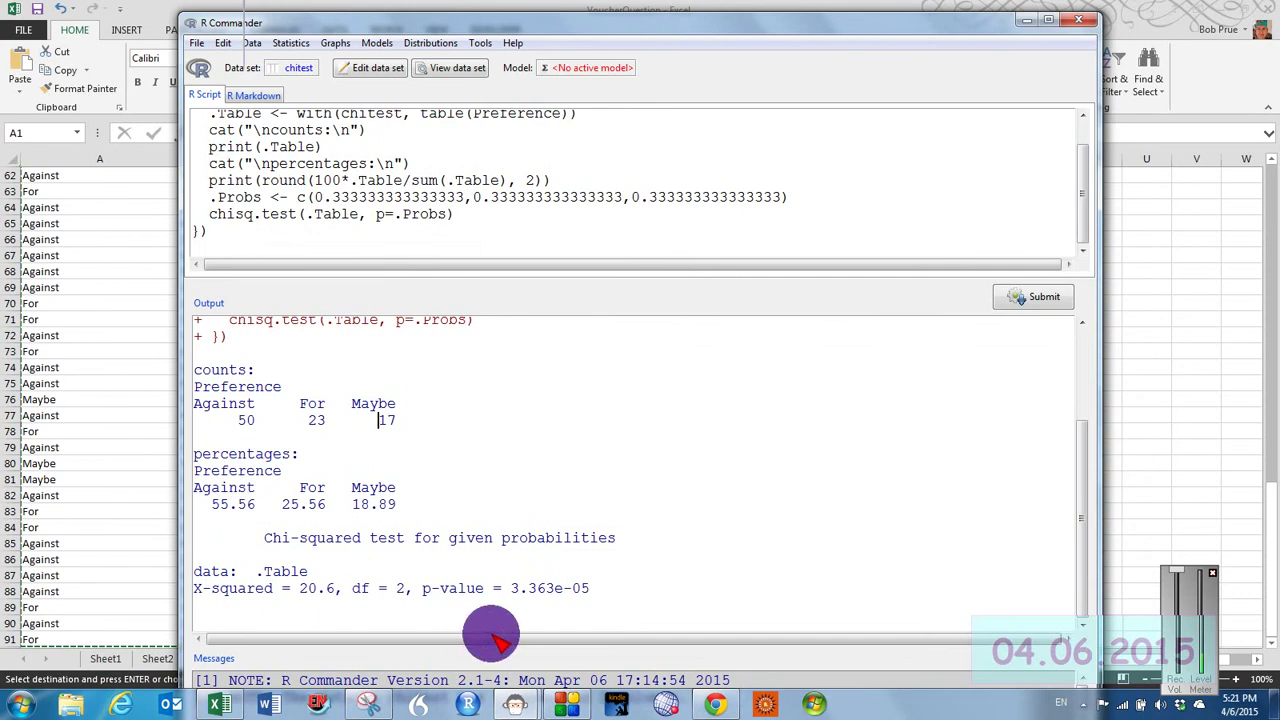
double_click(403, 590)
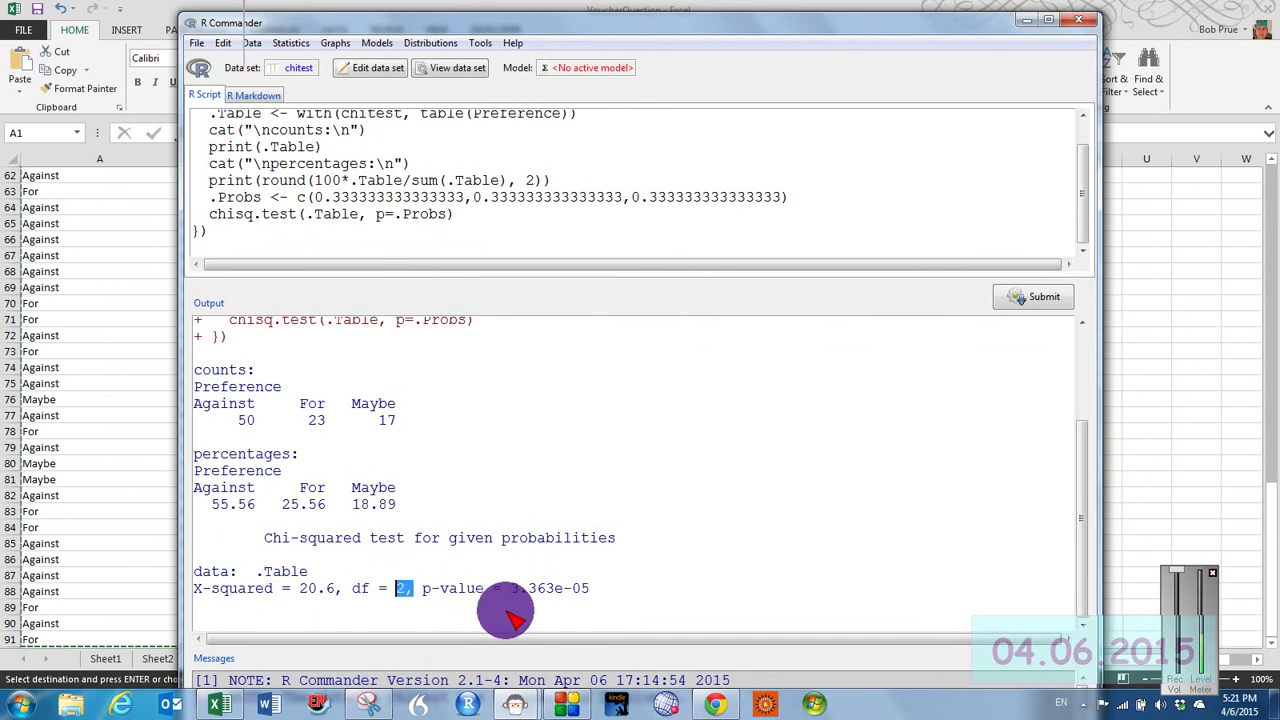
click(519, 588)
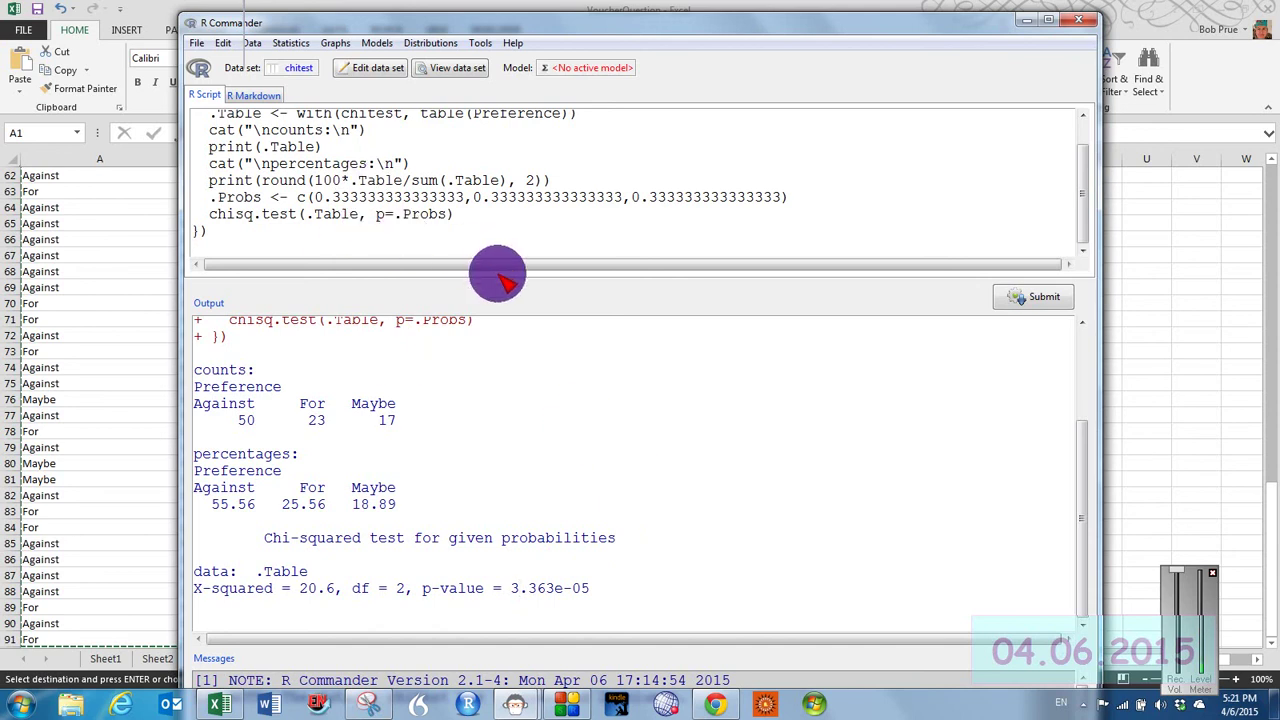
Run the frequency distribution and chi-square goodness-of-fit test for District with 0.25 probability per level, and highlight the test result
click(291, 44)
mouse_move(318, 61)
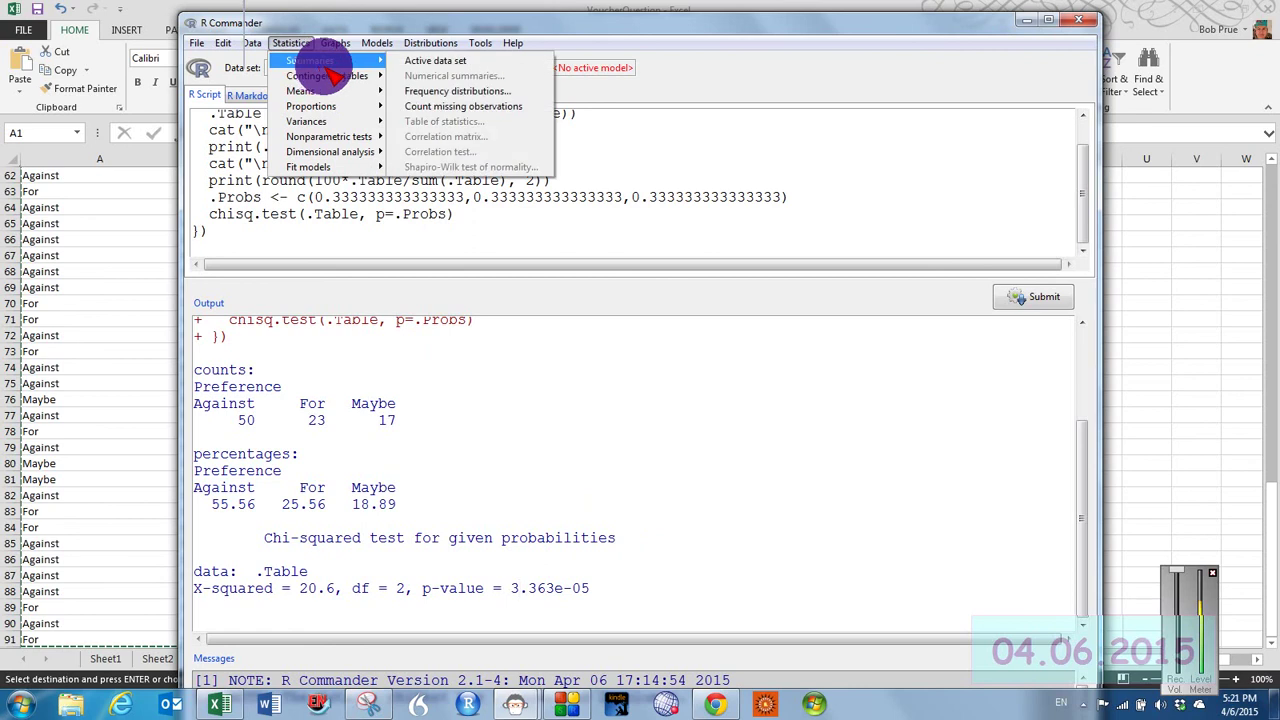
click(450, 91)
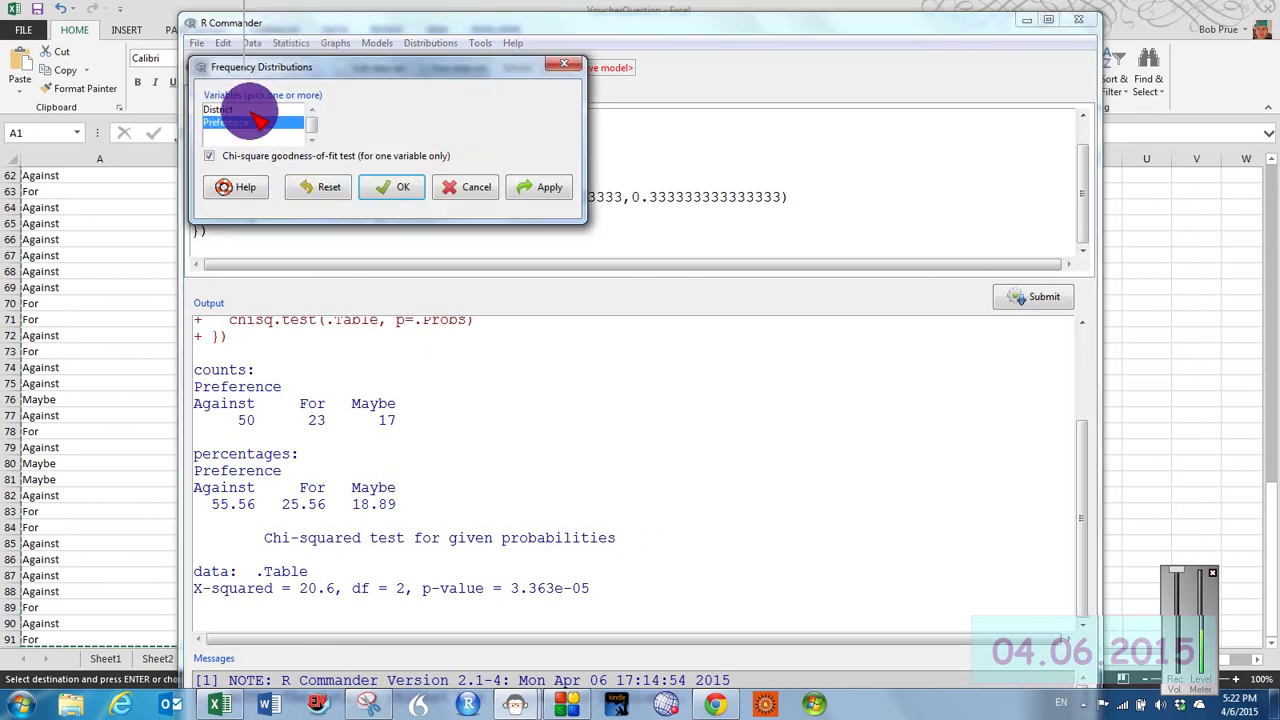
click(392, 190)
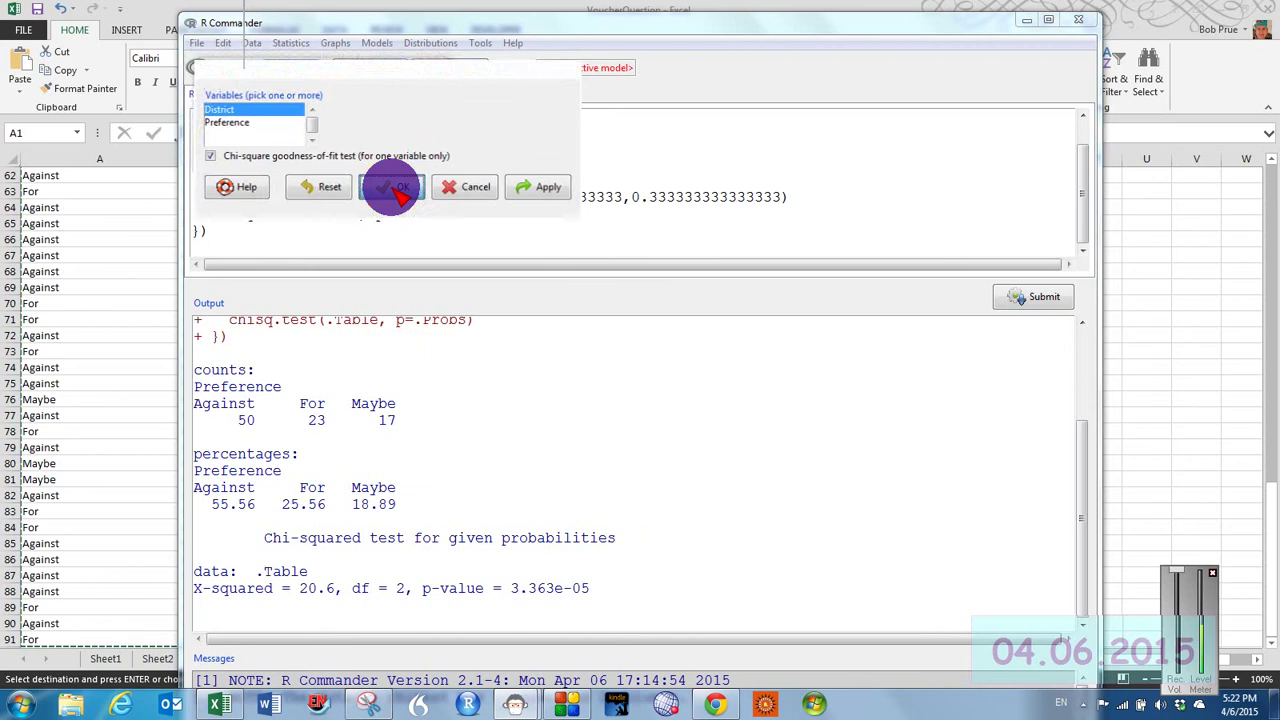
click(234, 137)
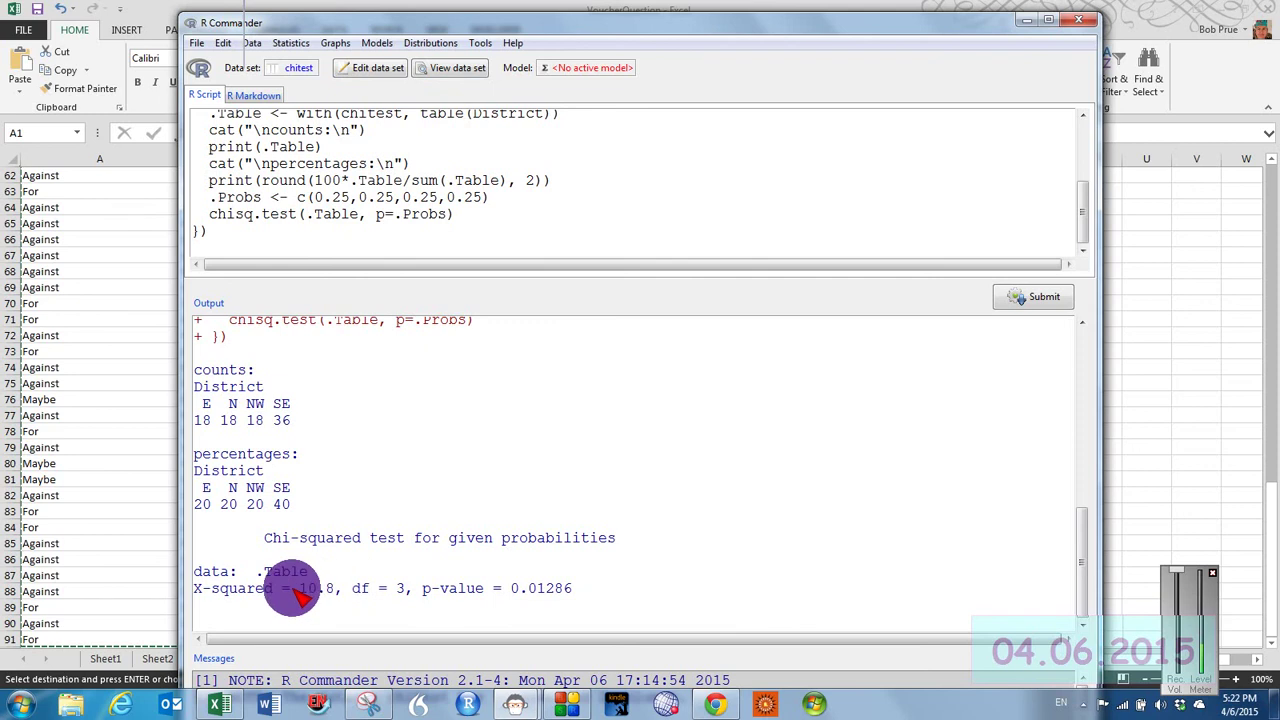
drag(286, 590, 586, 590)
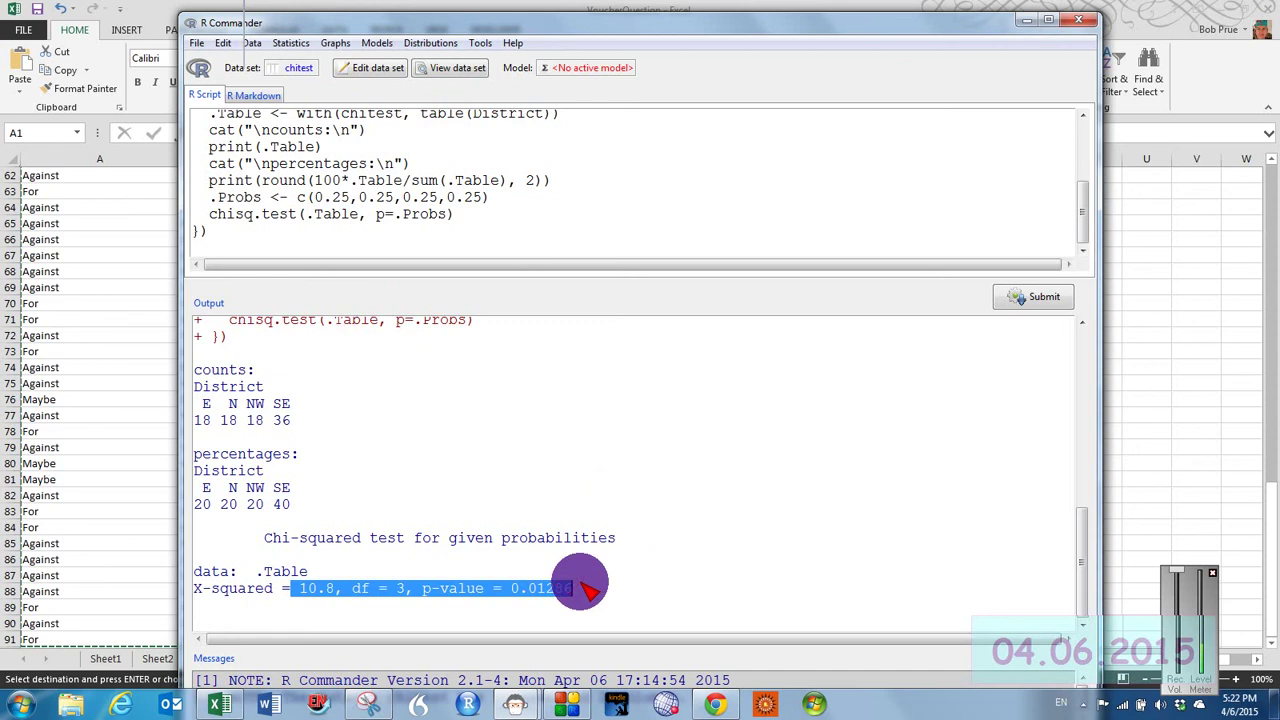
Switch back to Excel and return to the beginning of the School Voucher data
click(117, 400)
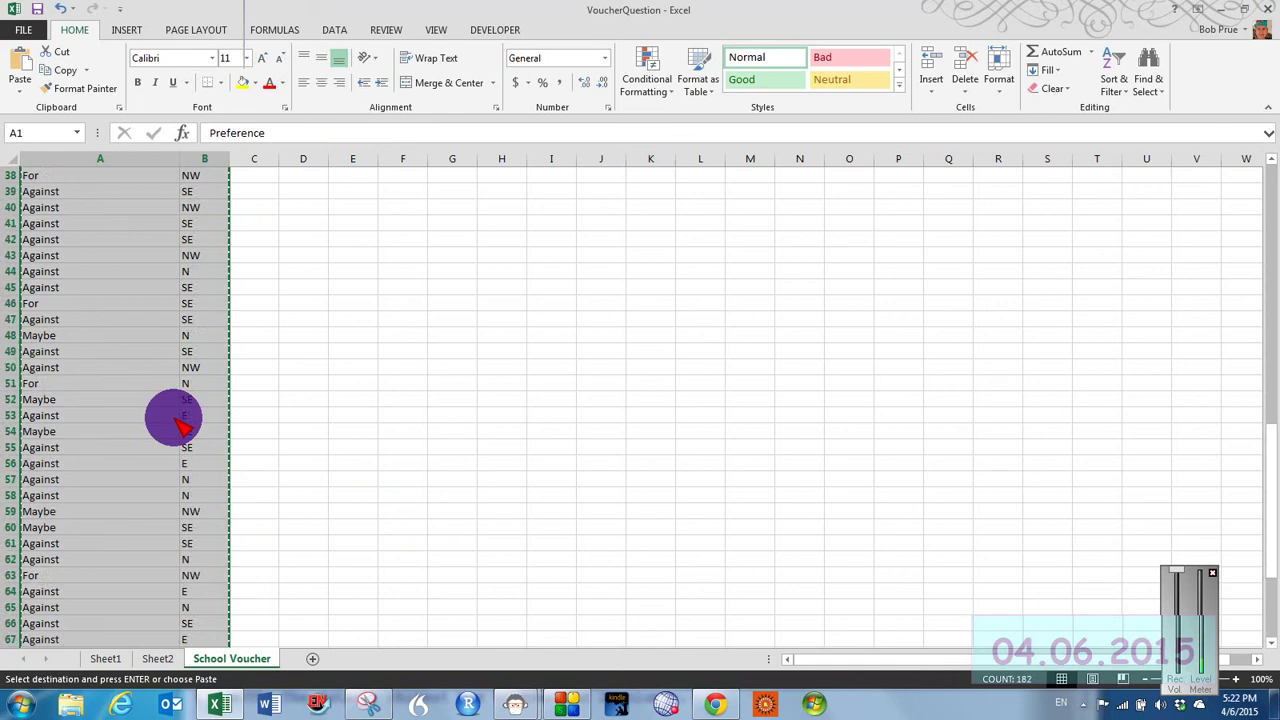
scroll(180, 425, up, 12)
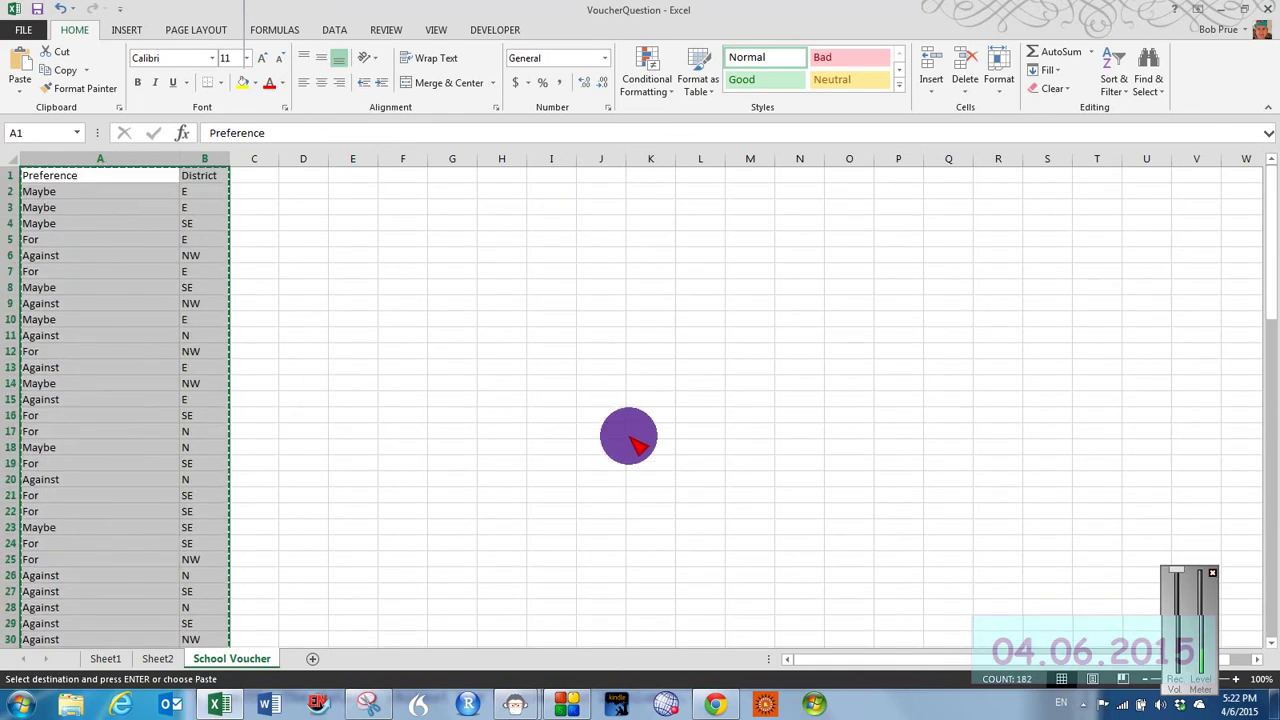